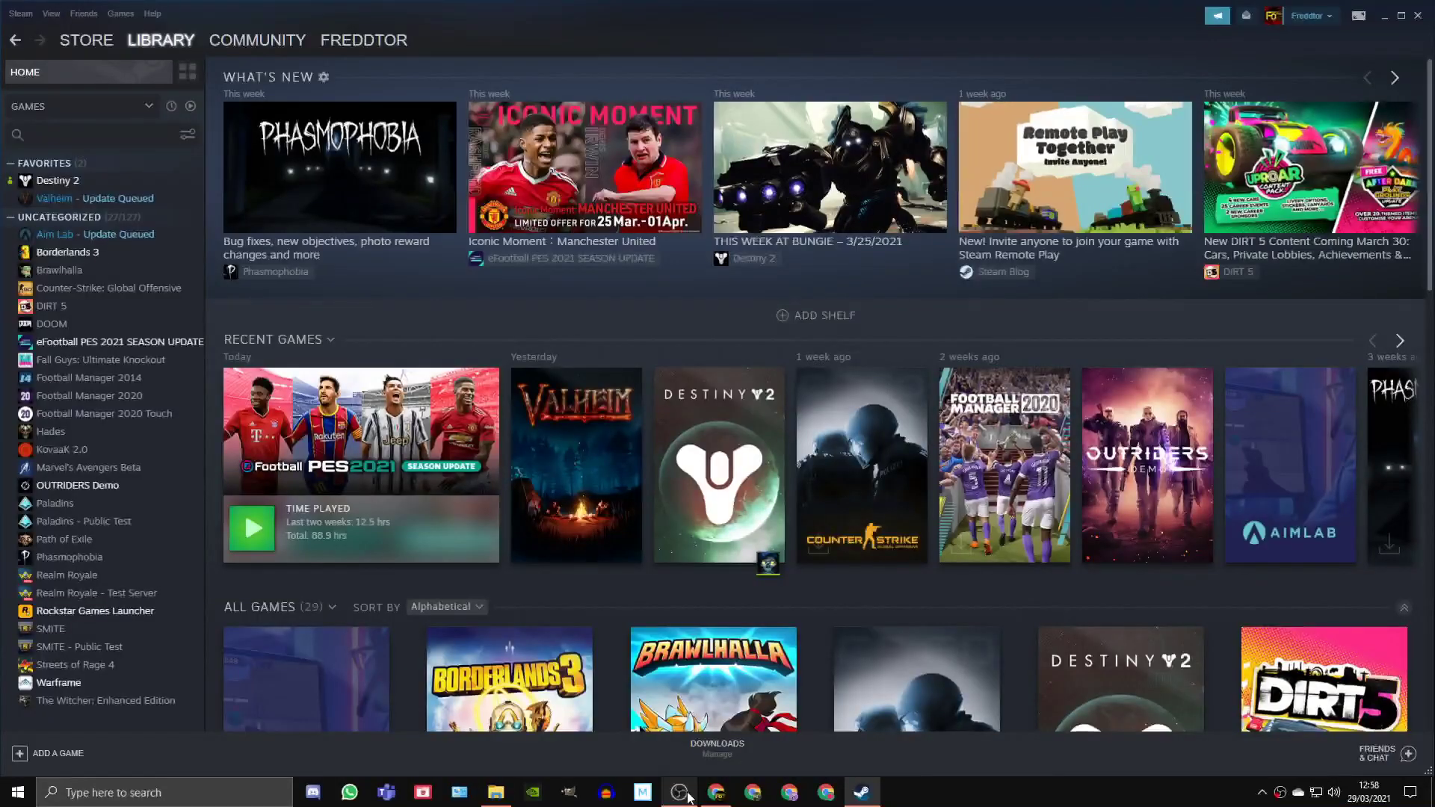
Step: Check Steam's In-Game settings to confirm the Steam Overlay is unticked
click(20, 13)
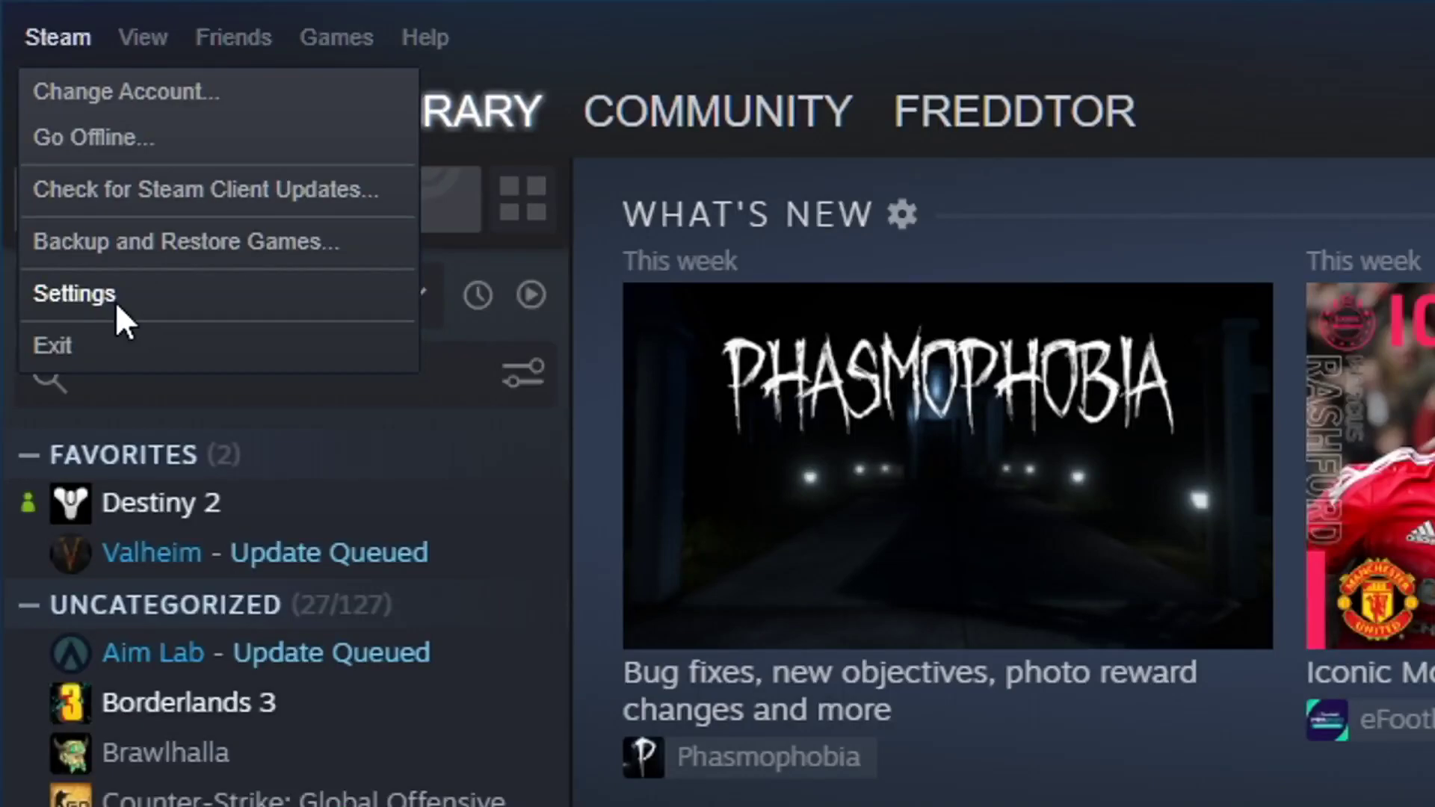
click(112, 300)
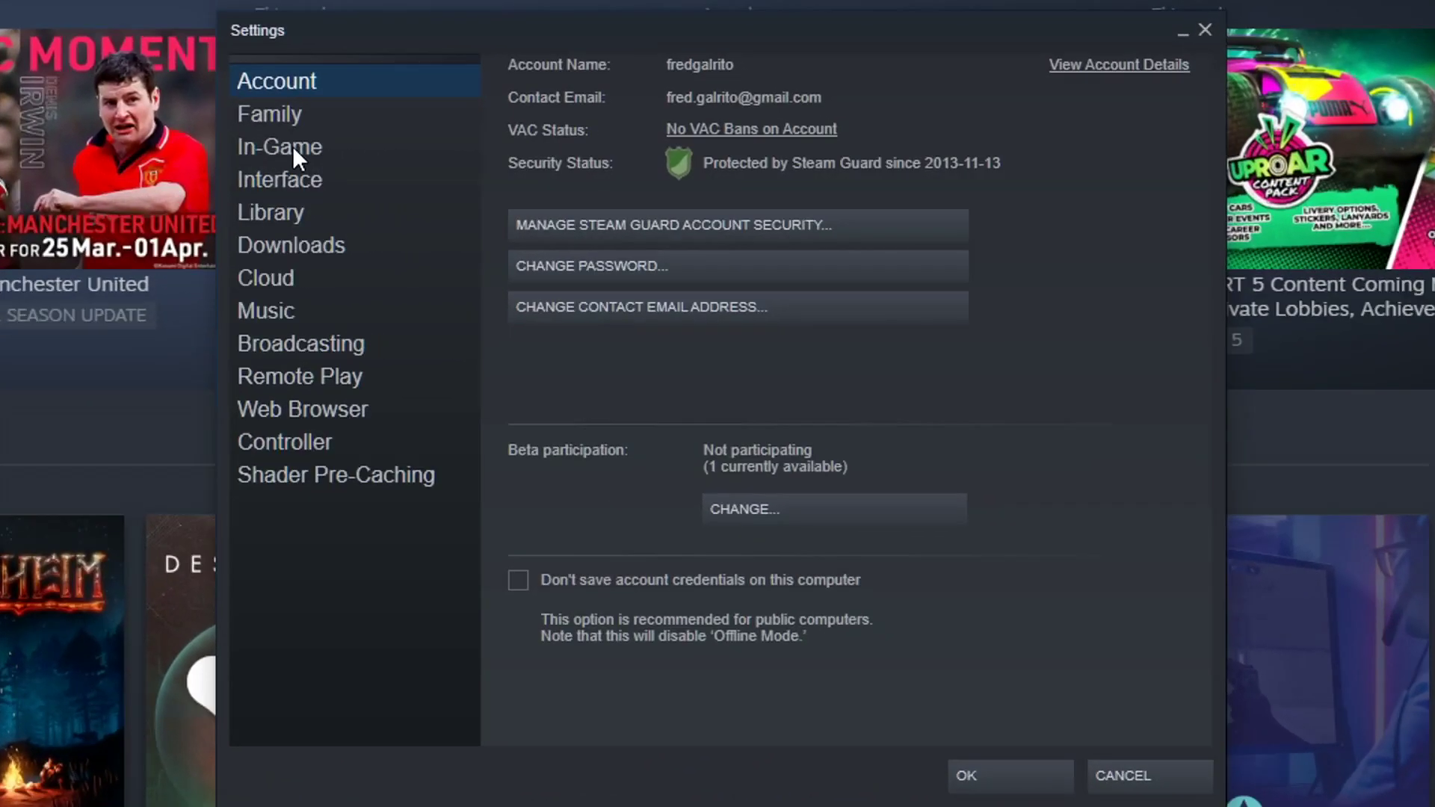
click(561, 158)
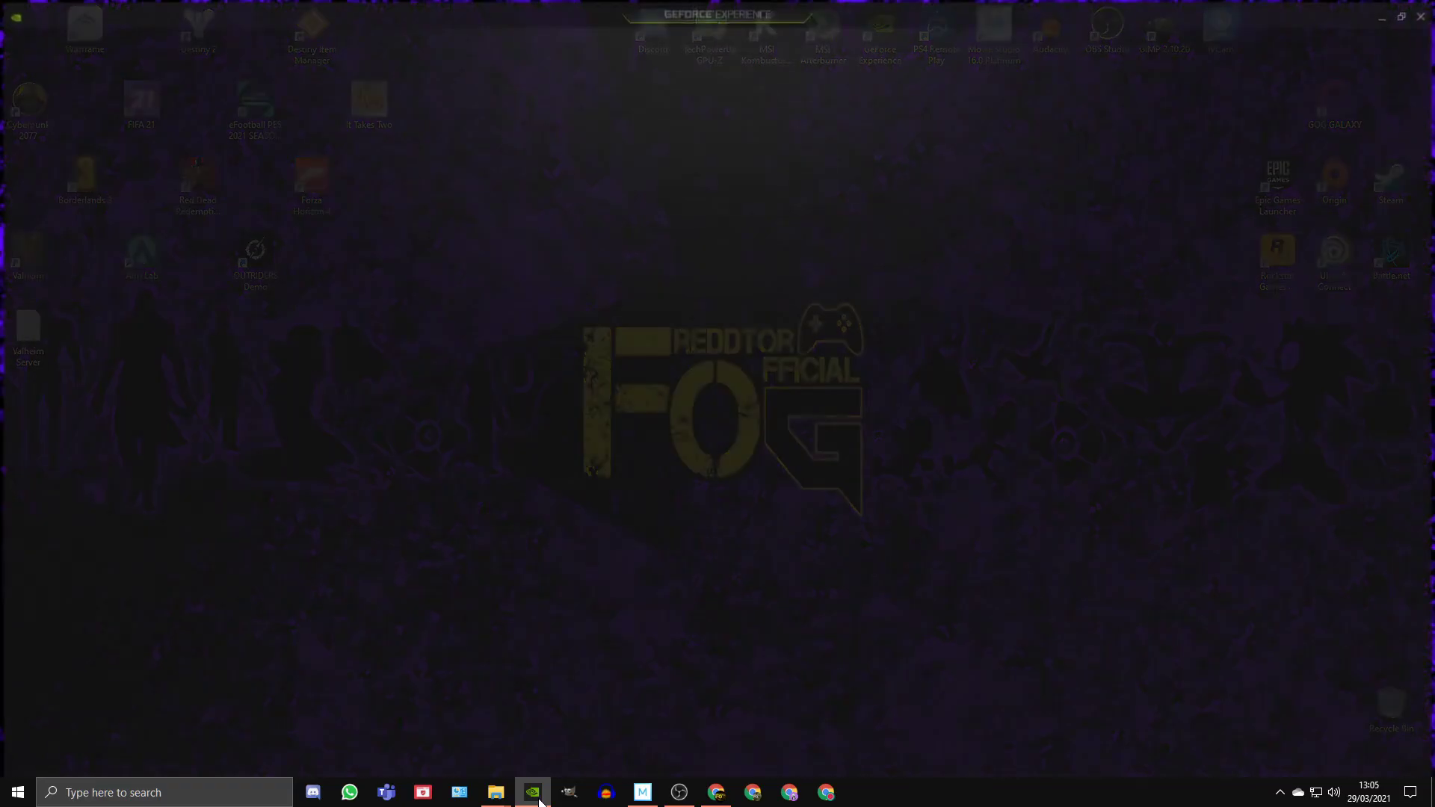
Step: Review GeForce Experience settings to confirm its in-game overlay is disabled
click(533, 793)
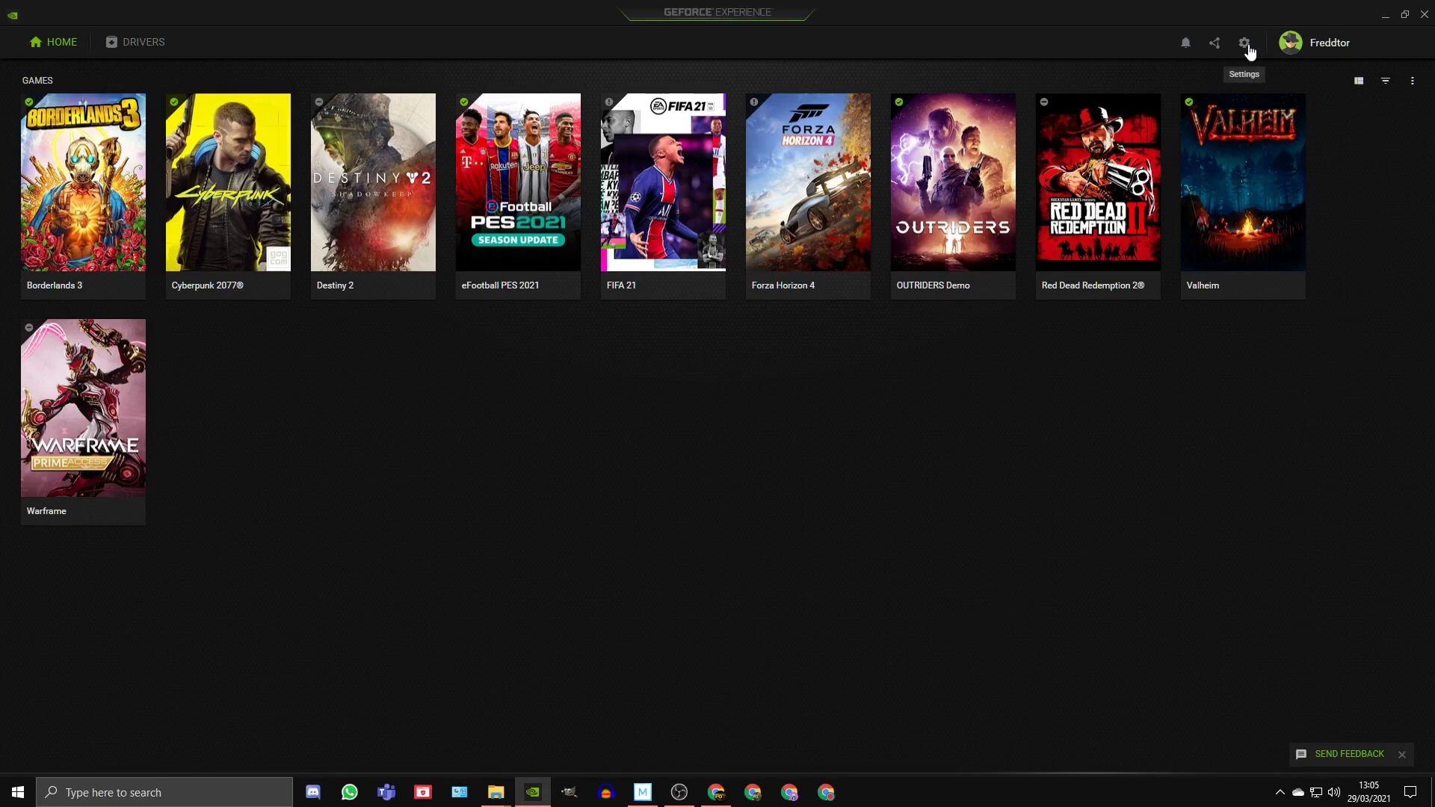
click(1245, 45)
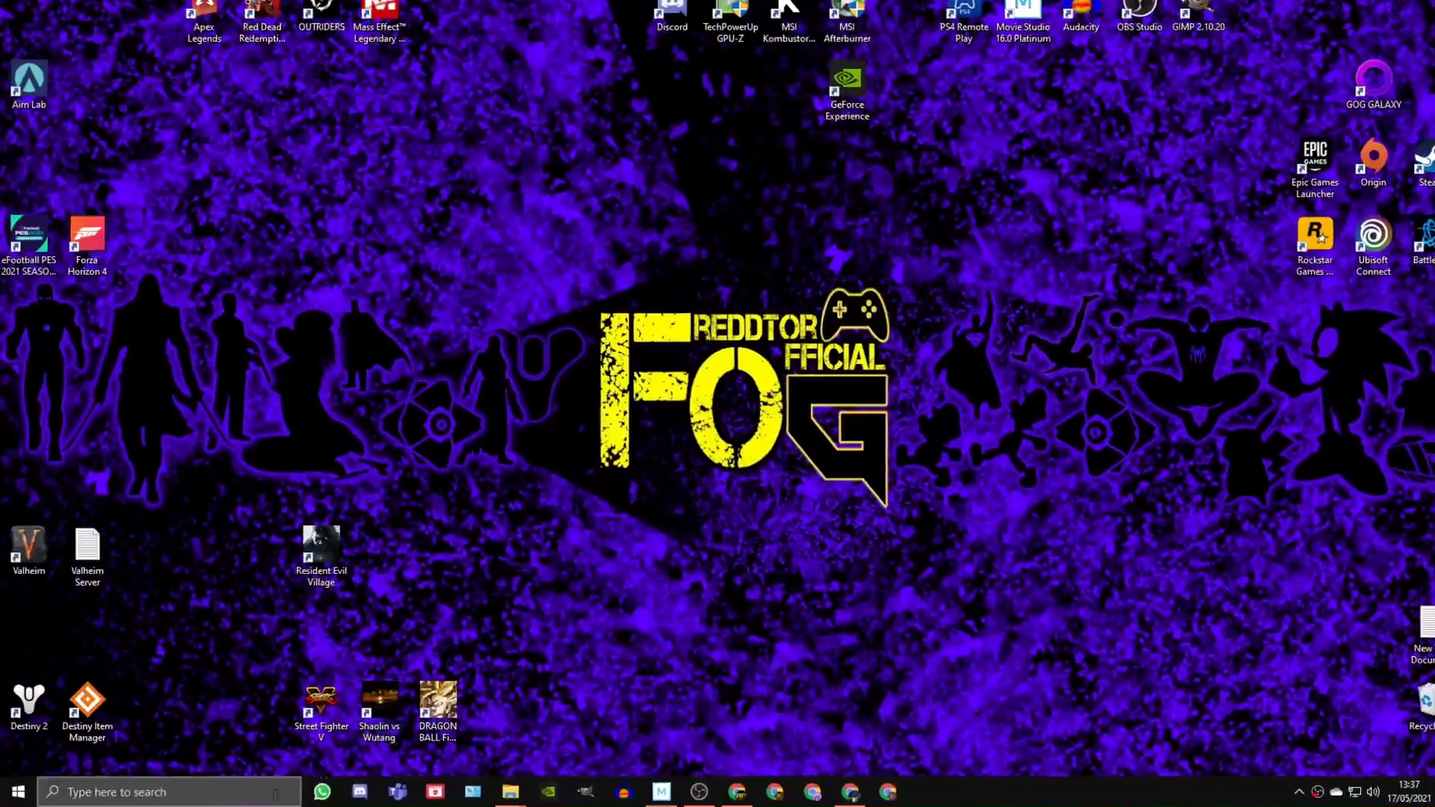
click(261, 788)
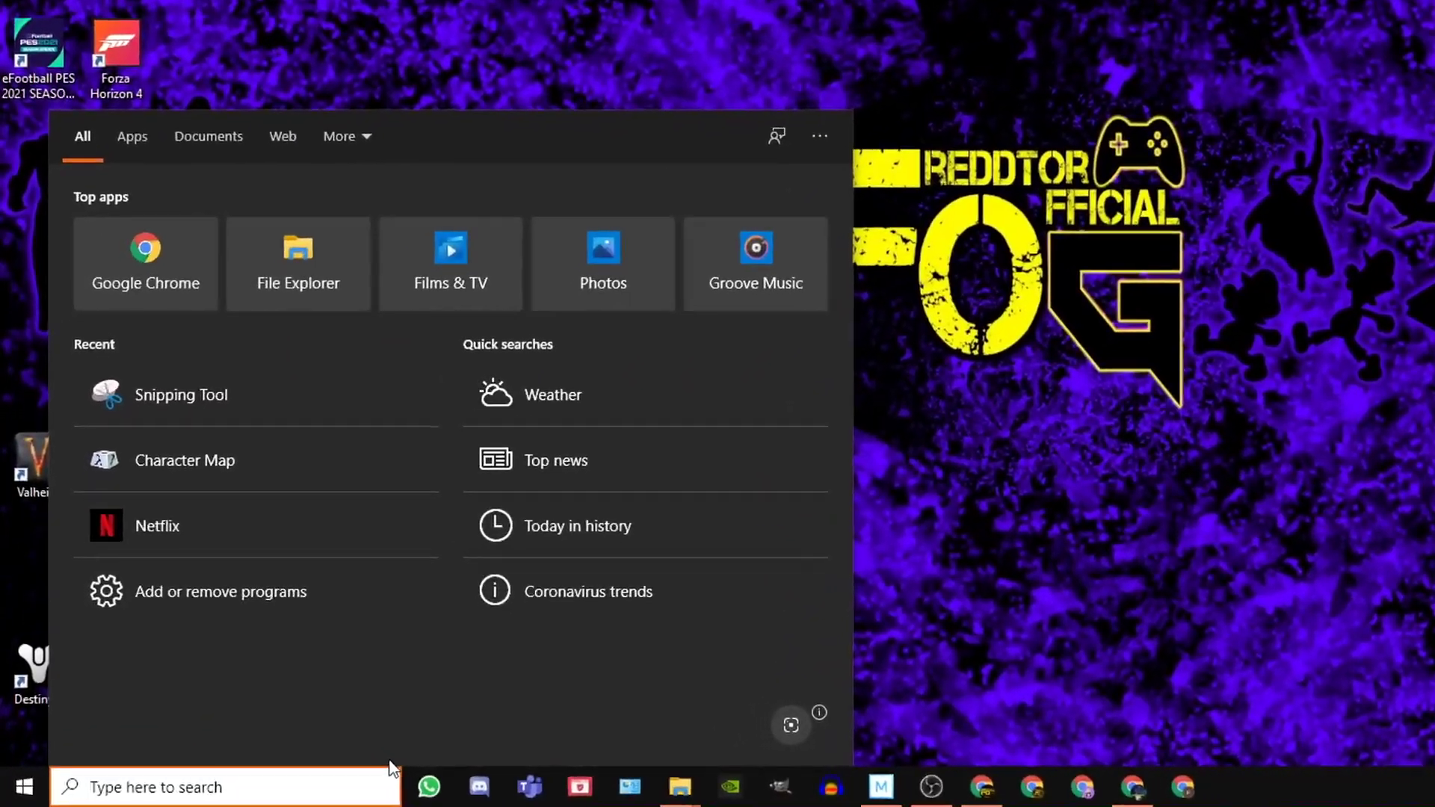
Step: Find 'game mo' settings and verify Xbox Game Bar, background and audio recording are off
text(game mo)
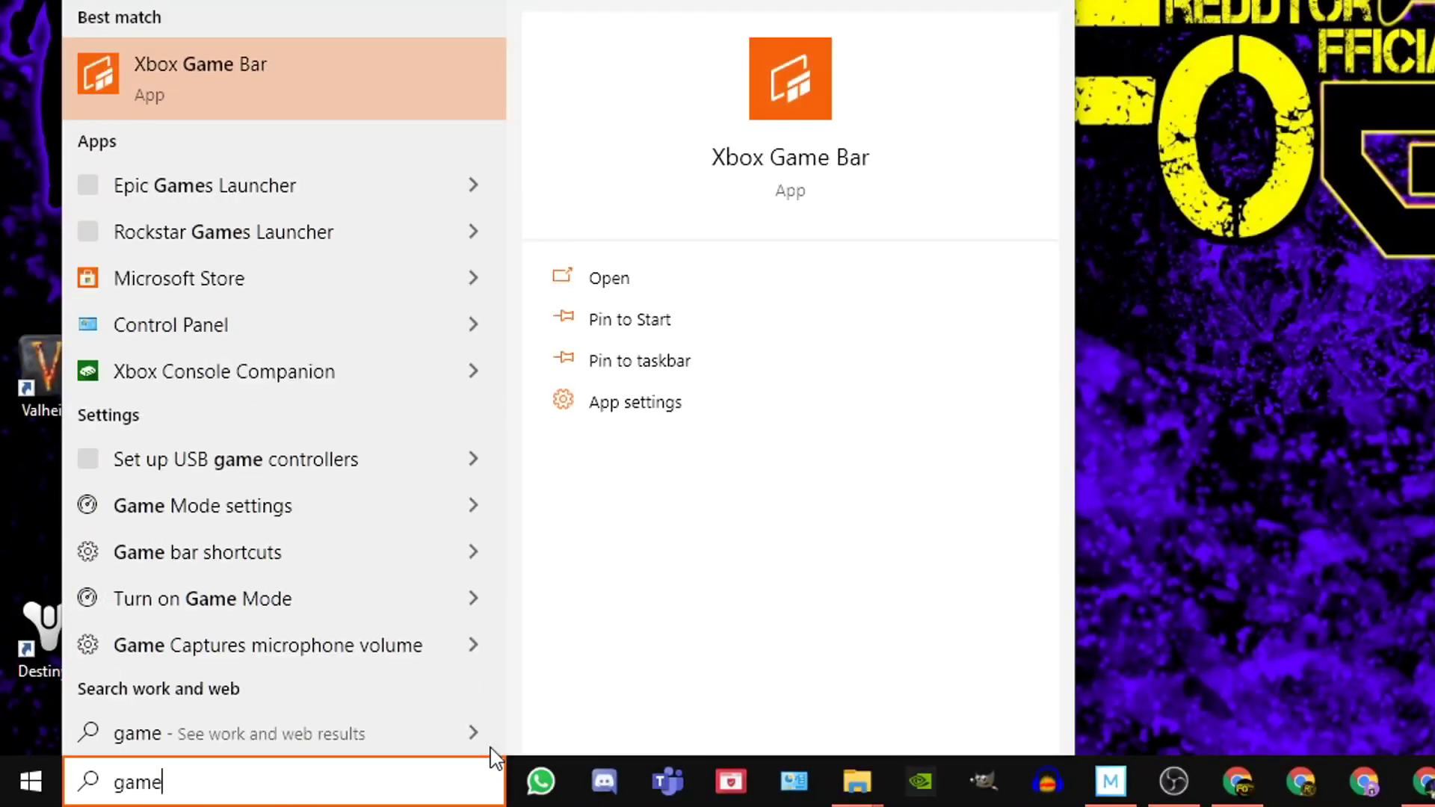
click(841, 133)
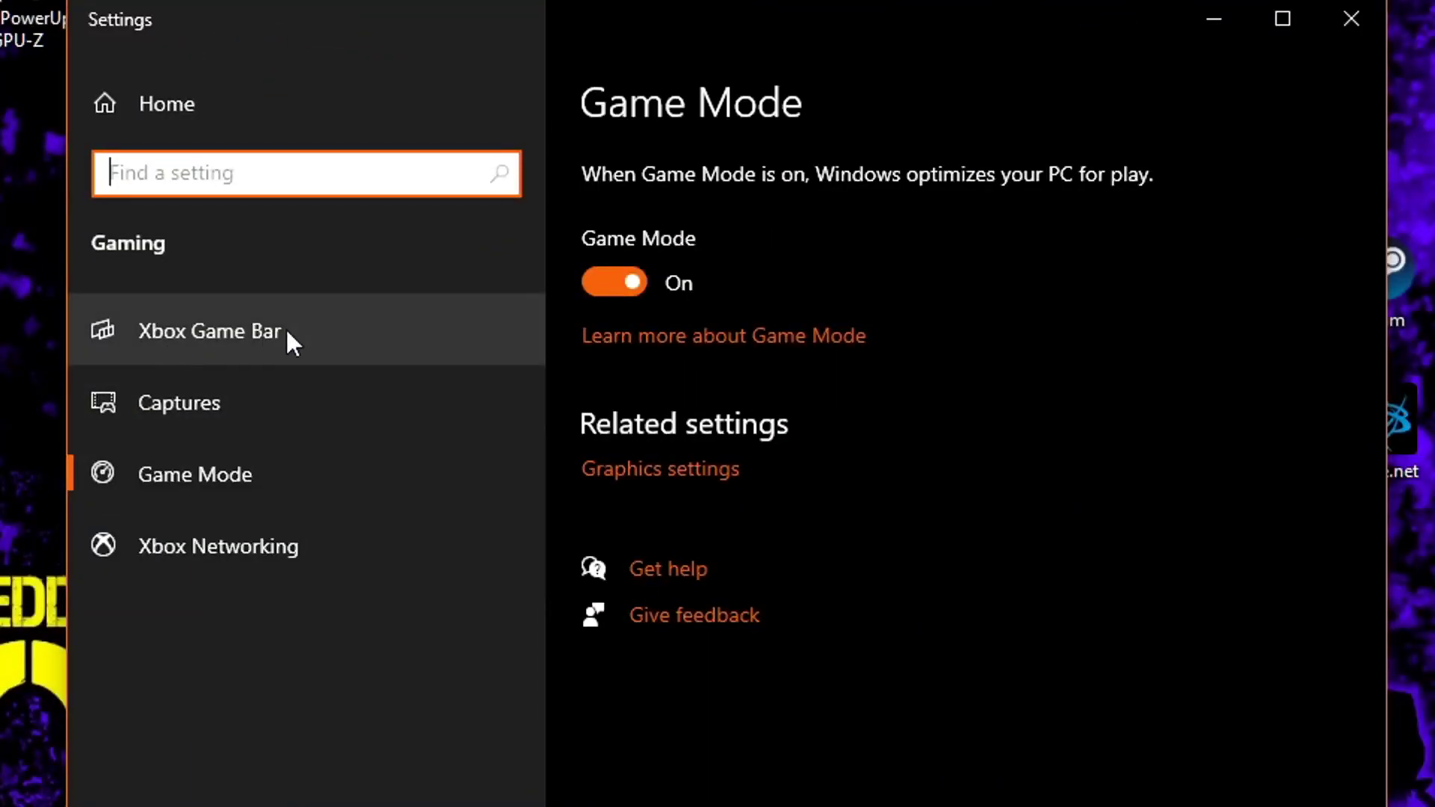
click(221, 331)
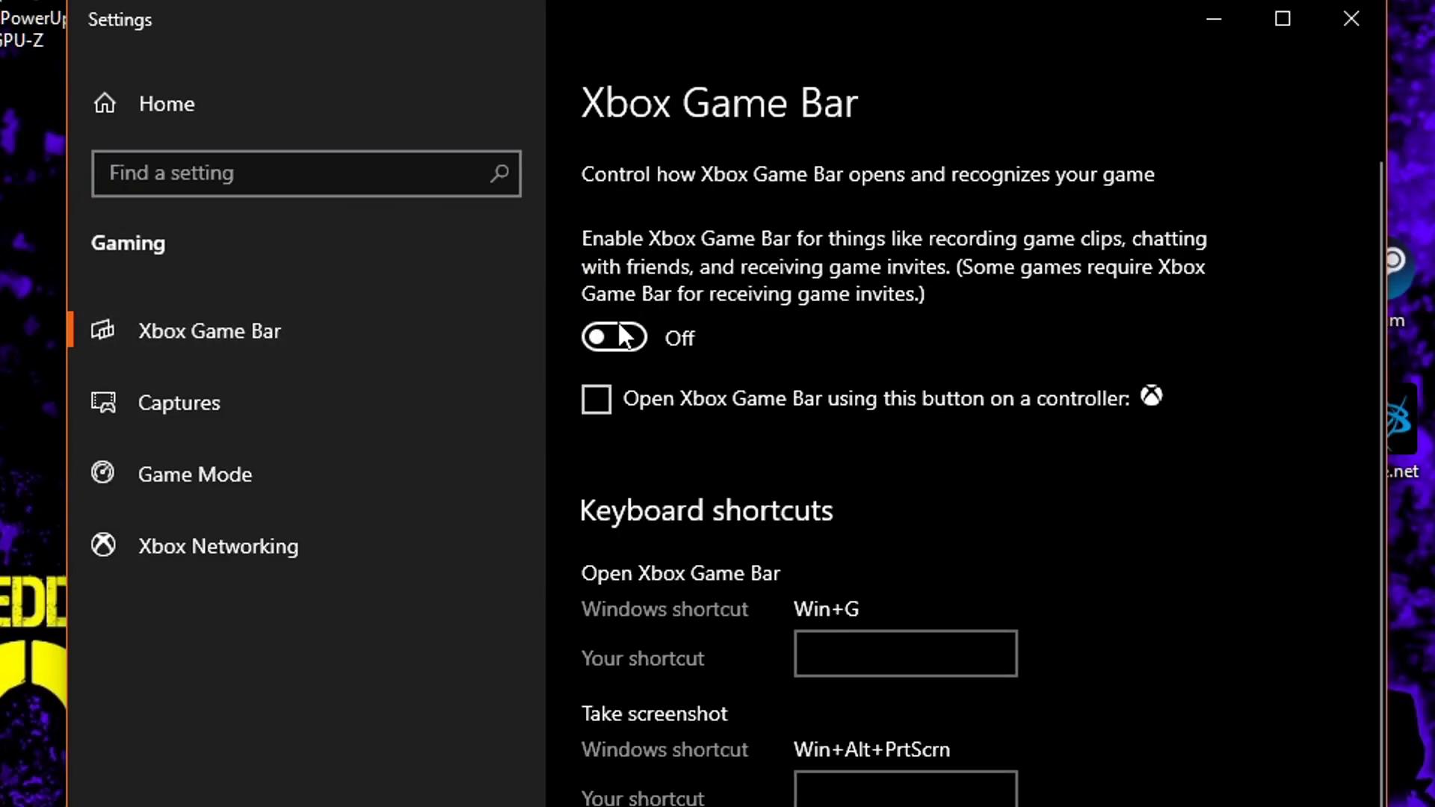
click(180, 404)
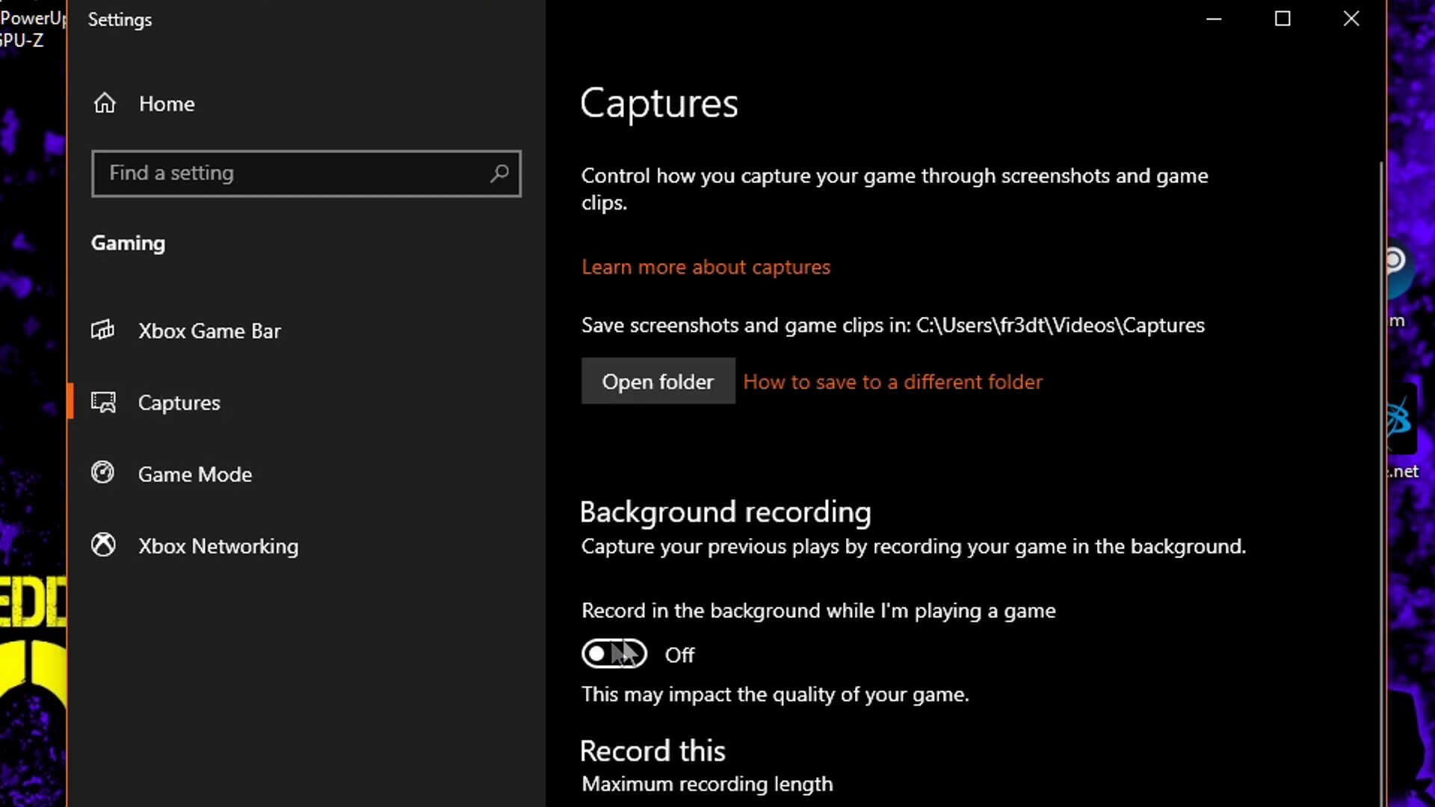
scroll(914, 637, down, 10)
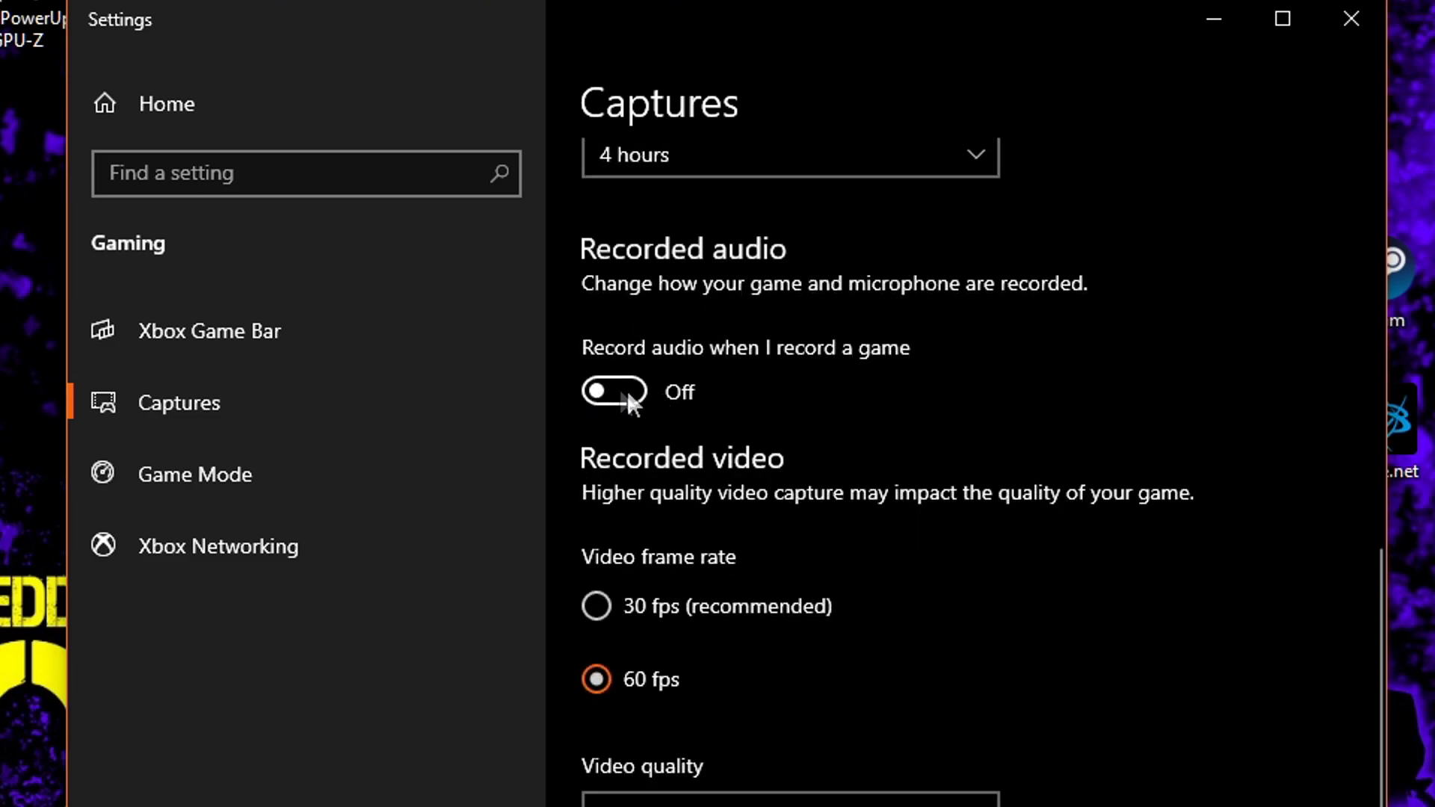
scroll(898, 470, up, 10)
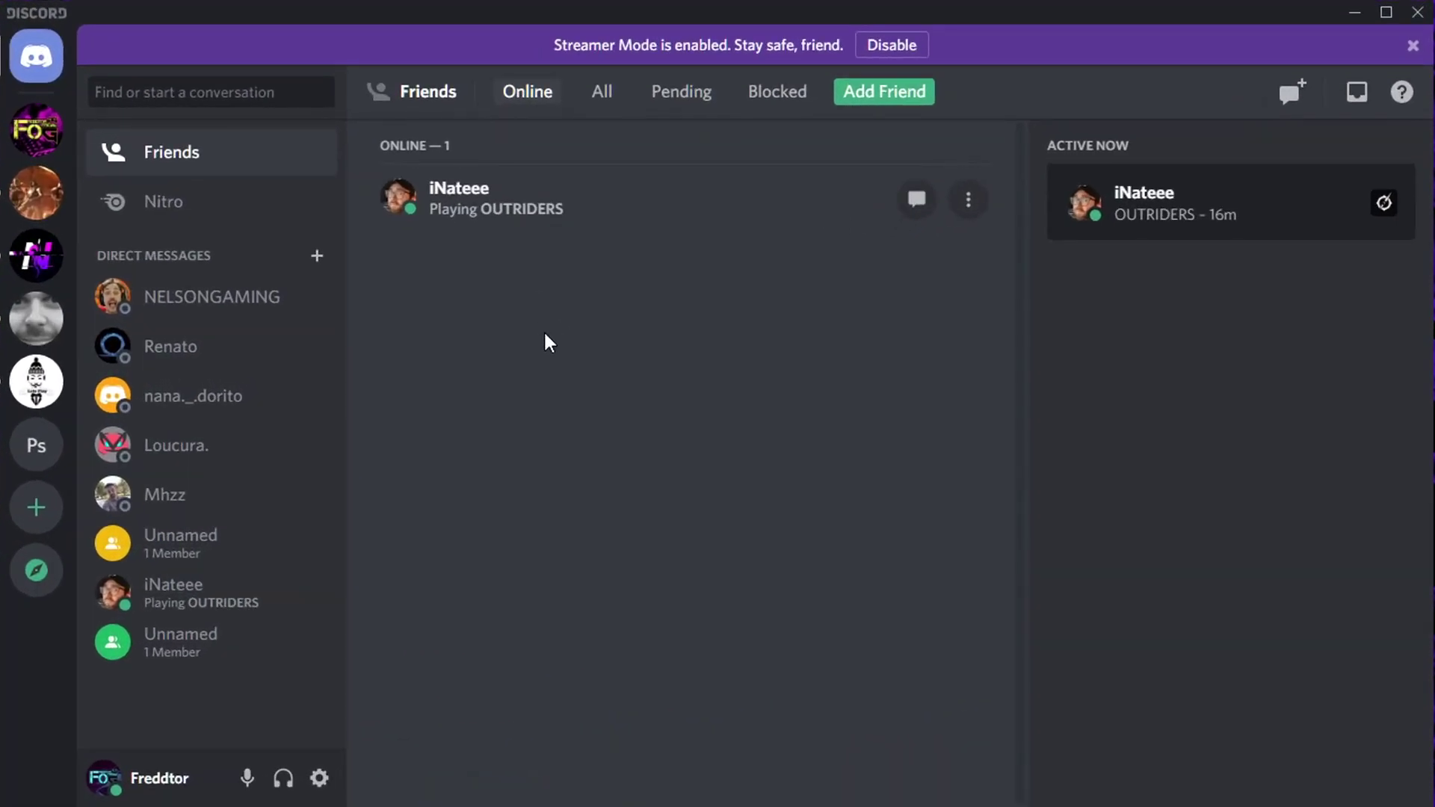
Step: Confirm Discord's in-game overlay is off and Advanced shows Hardware Acceleration off
click(320, 779)
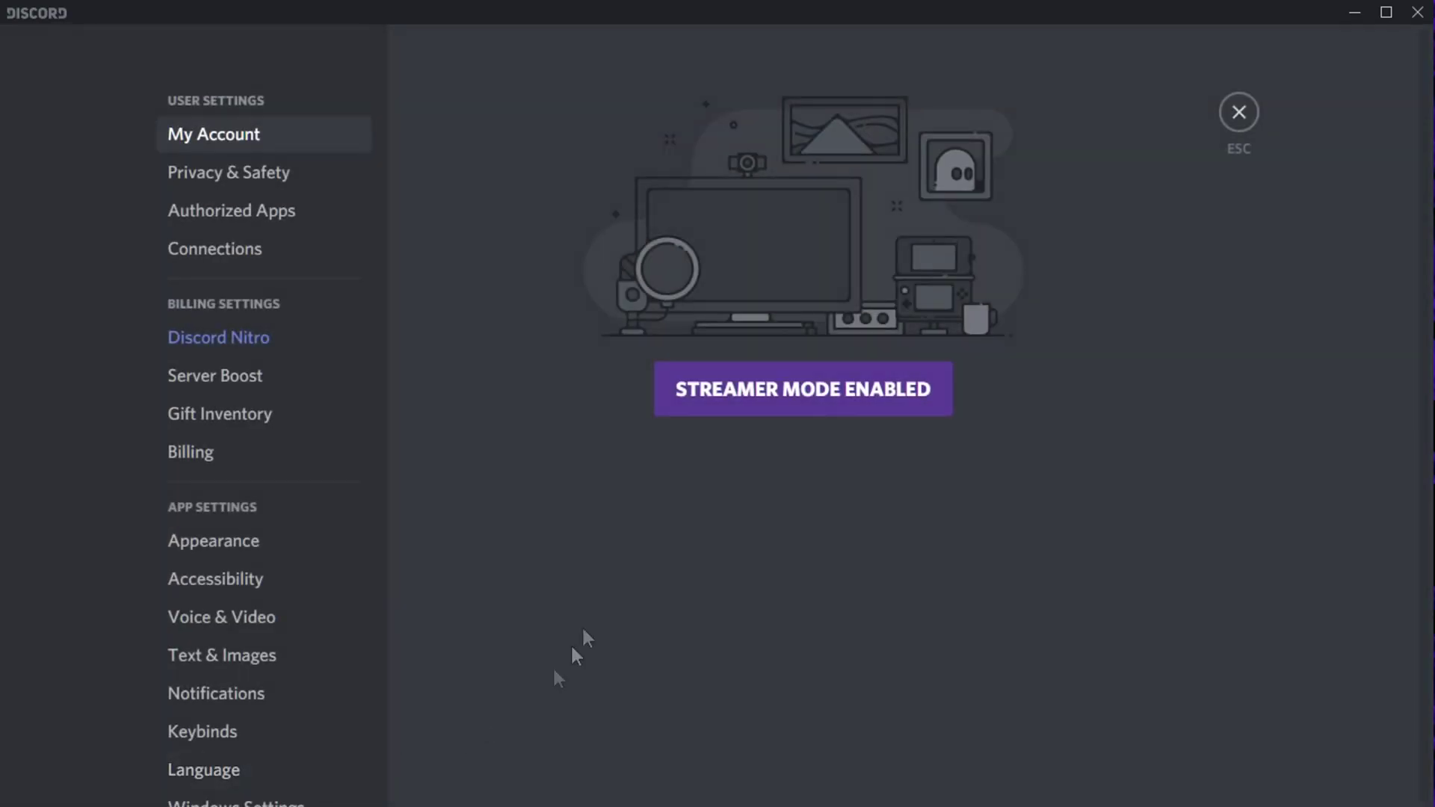
scroll(340, 564, down, 5)
click(243, 437)
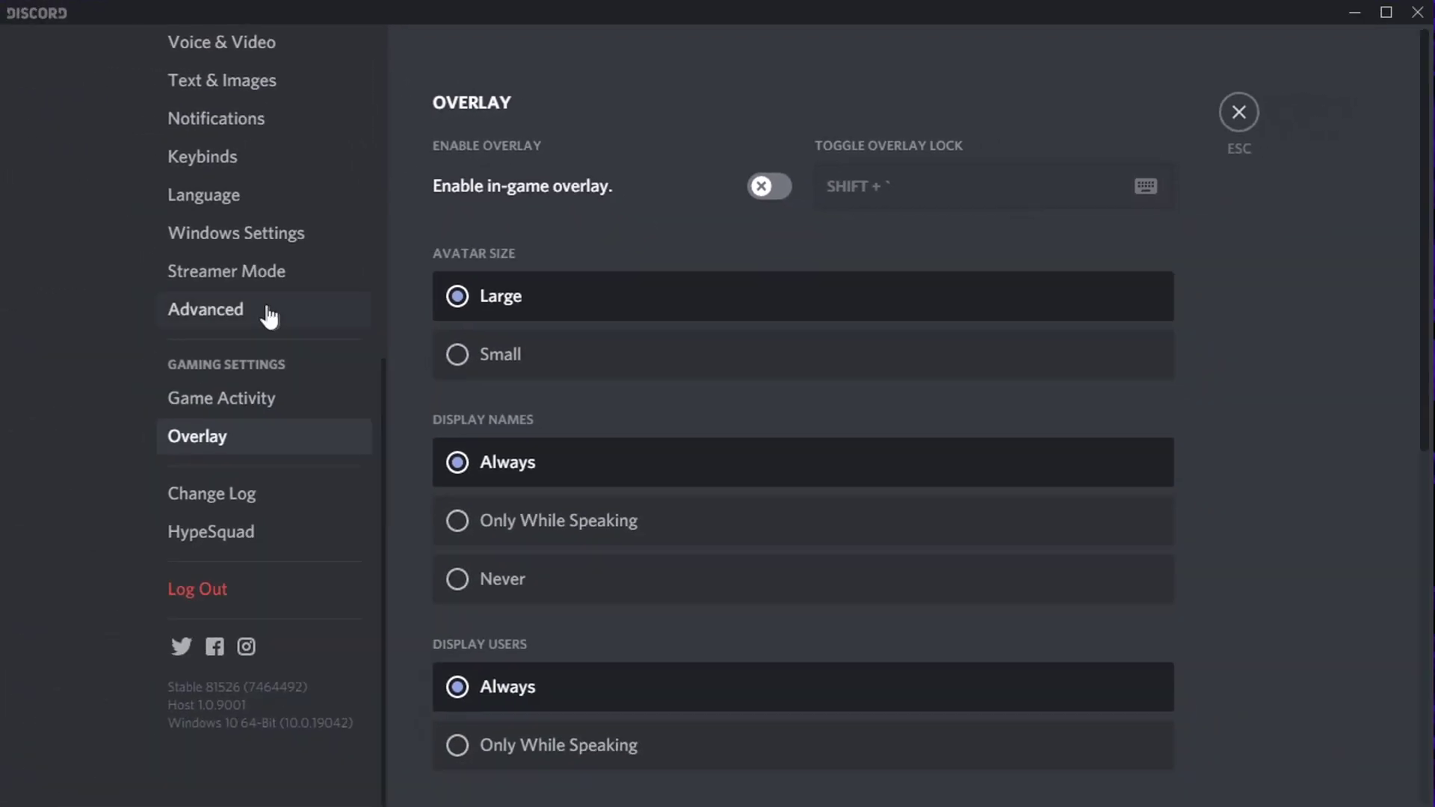
click(291, 313)
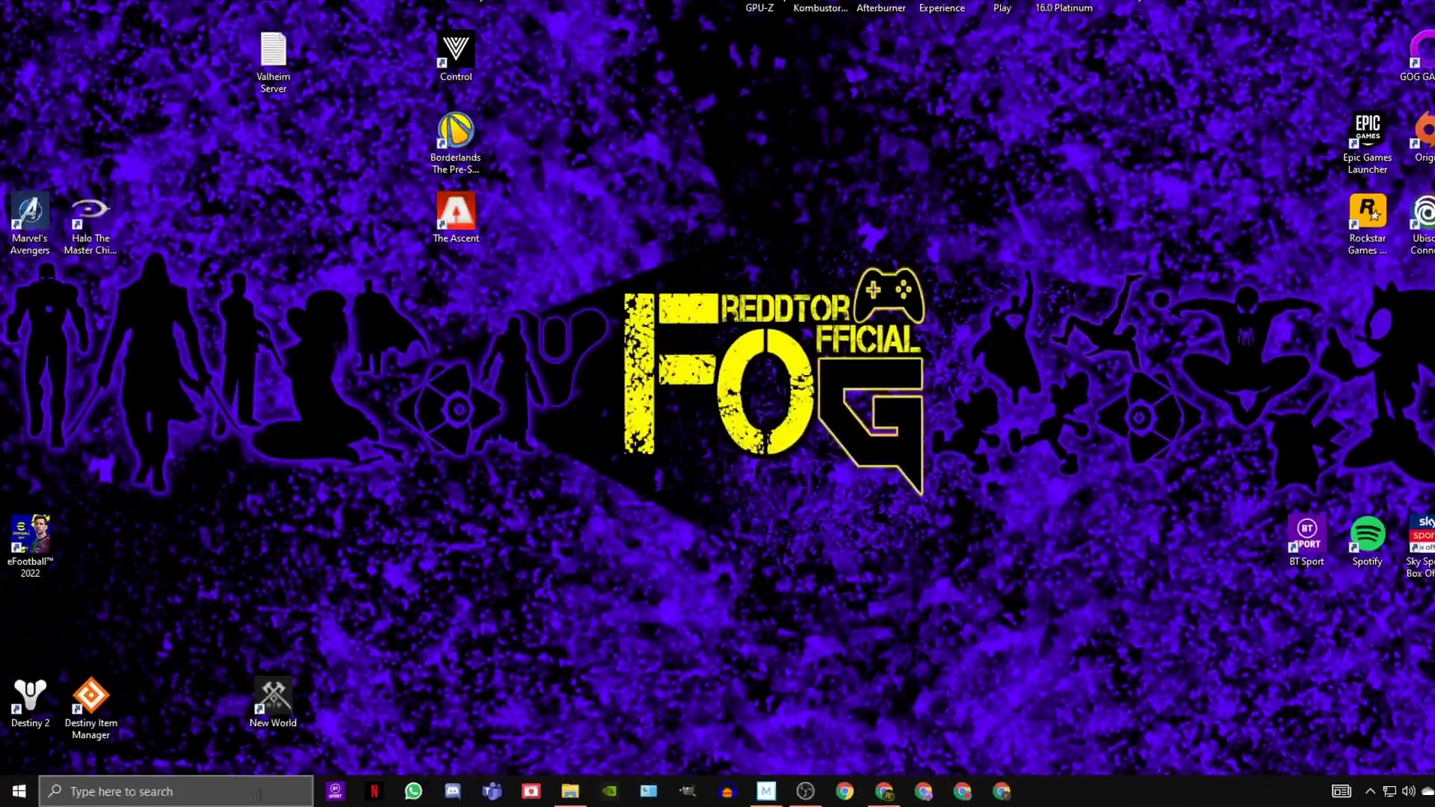
Step: Search 'GAME M' and toggle Game Mode off then back on so it stays enabled
click(177, 790)
text(G)
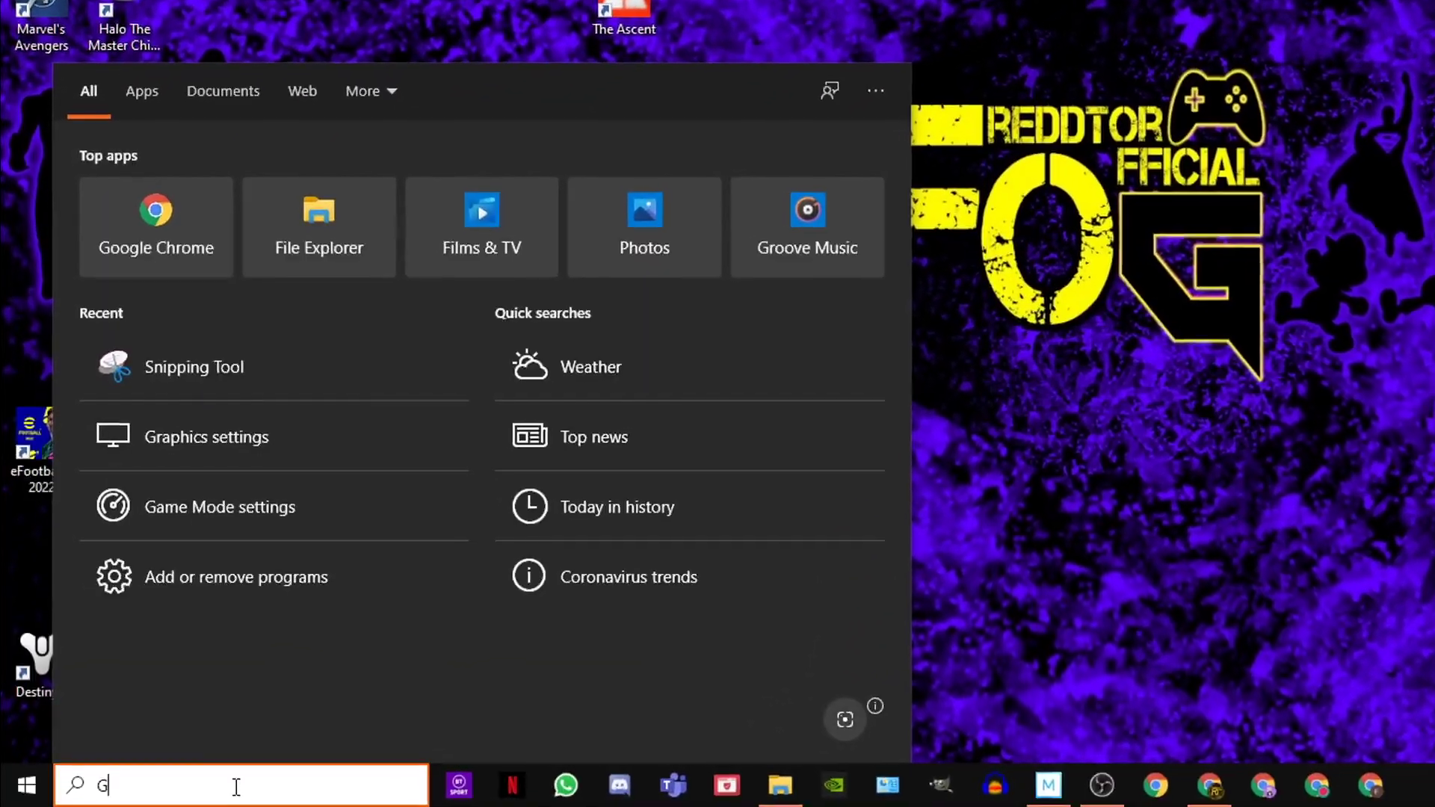
text(AME M)
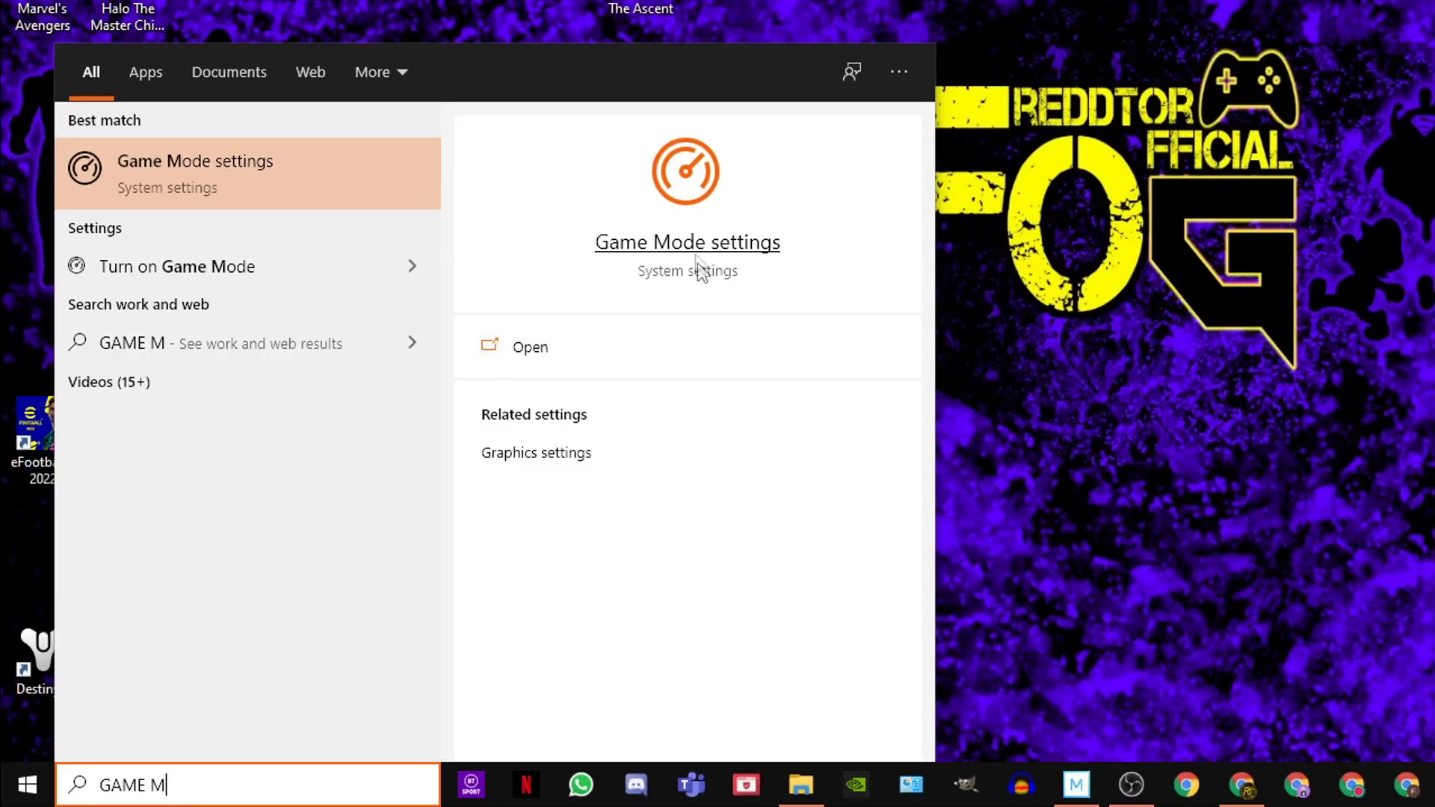
click(708, 248)
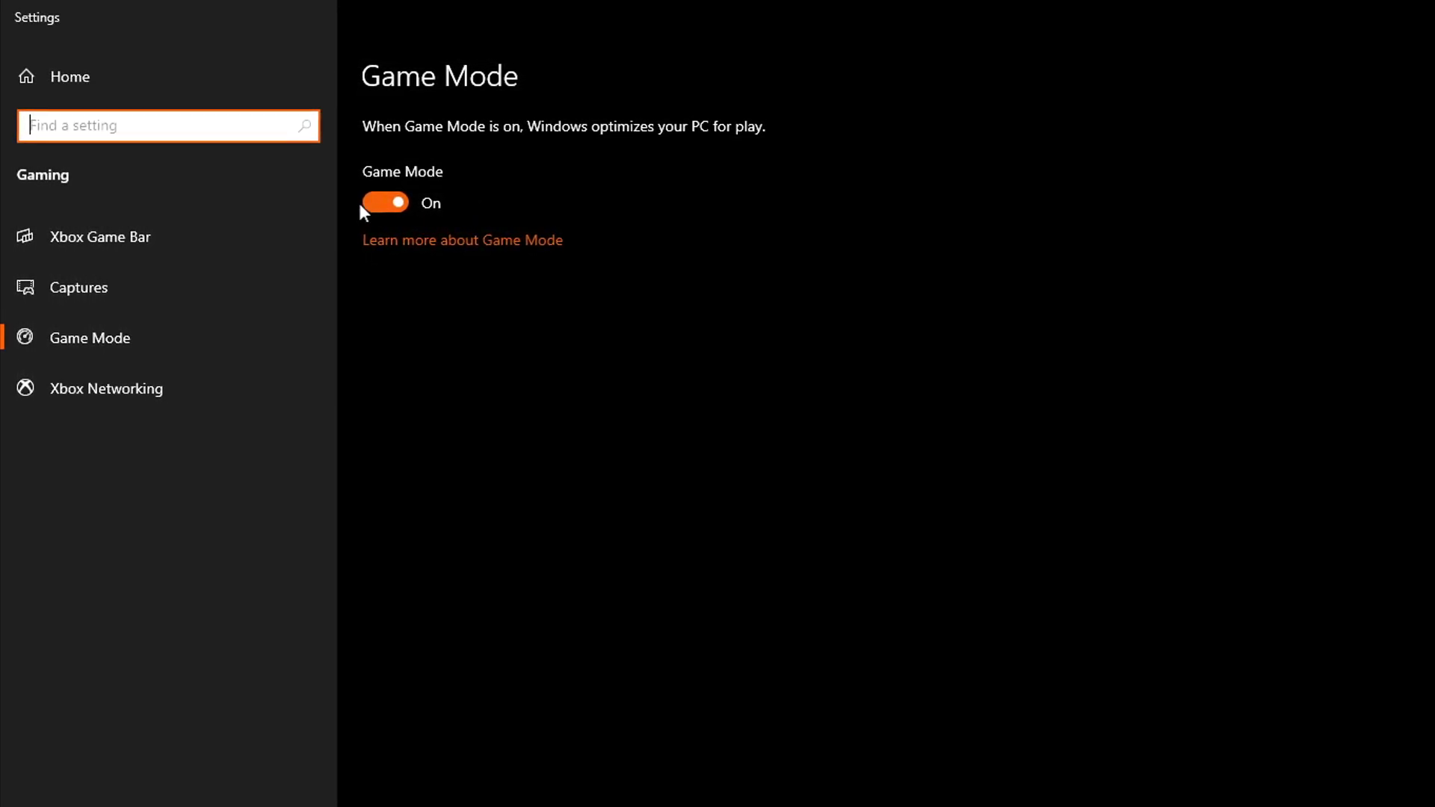
click(383, 203)
click(390, 206)
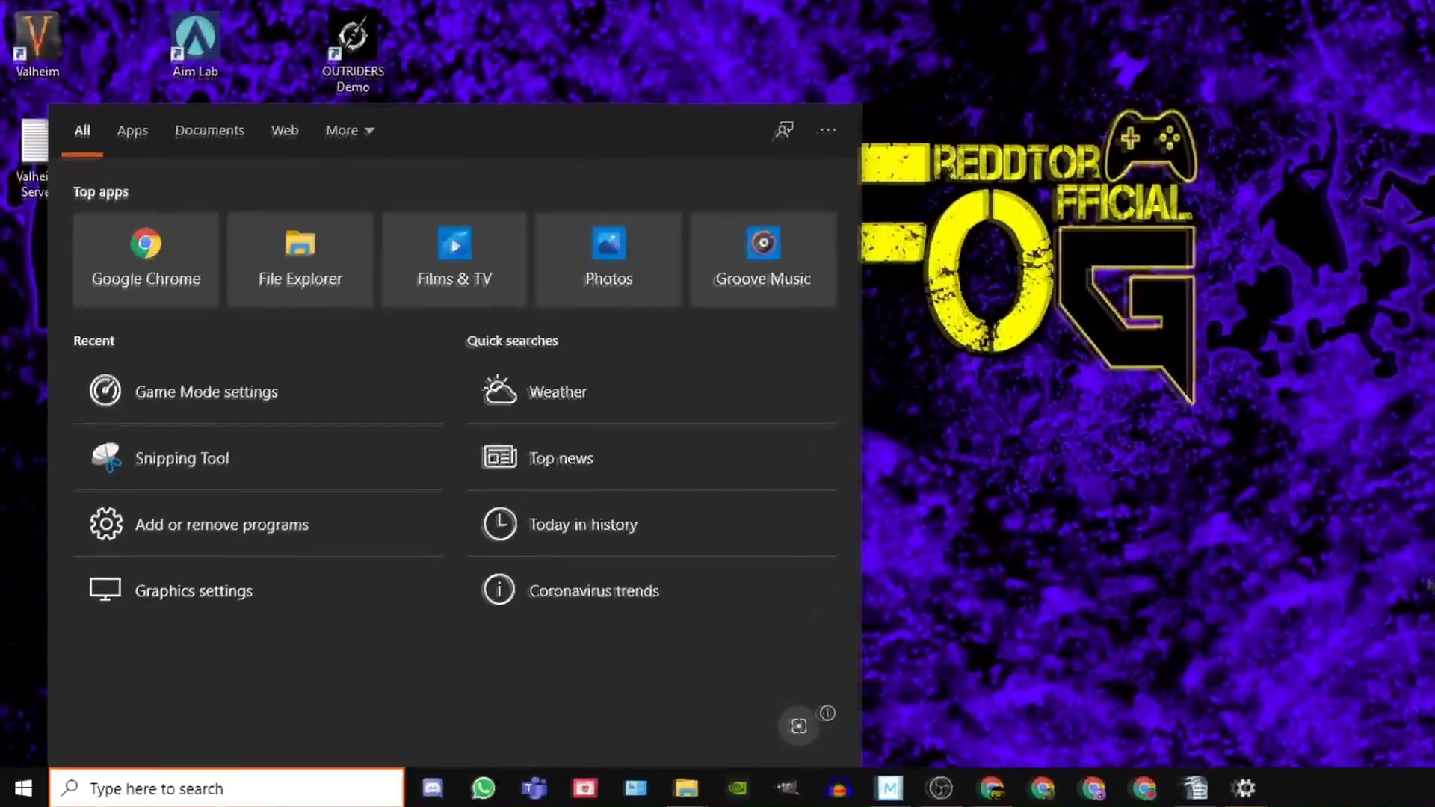
Step: Search 'GRAPHICS S' and open Graphics settings, showing GPU scheduling and variable refresh rate on
text(GRAPHICS )
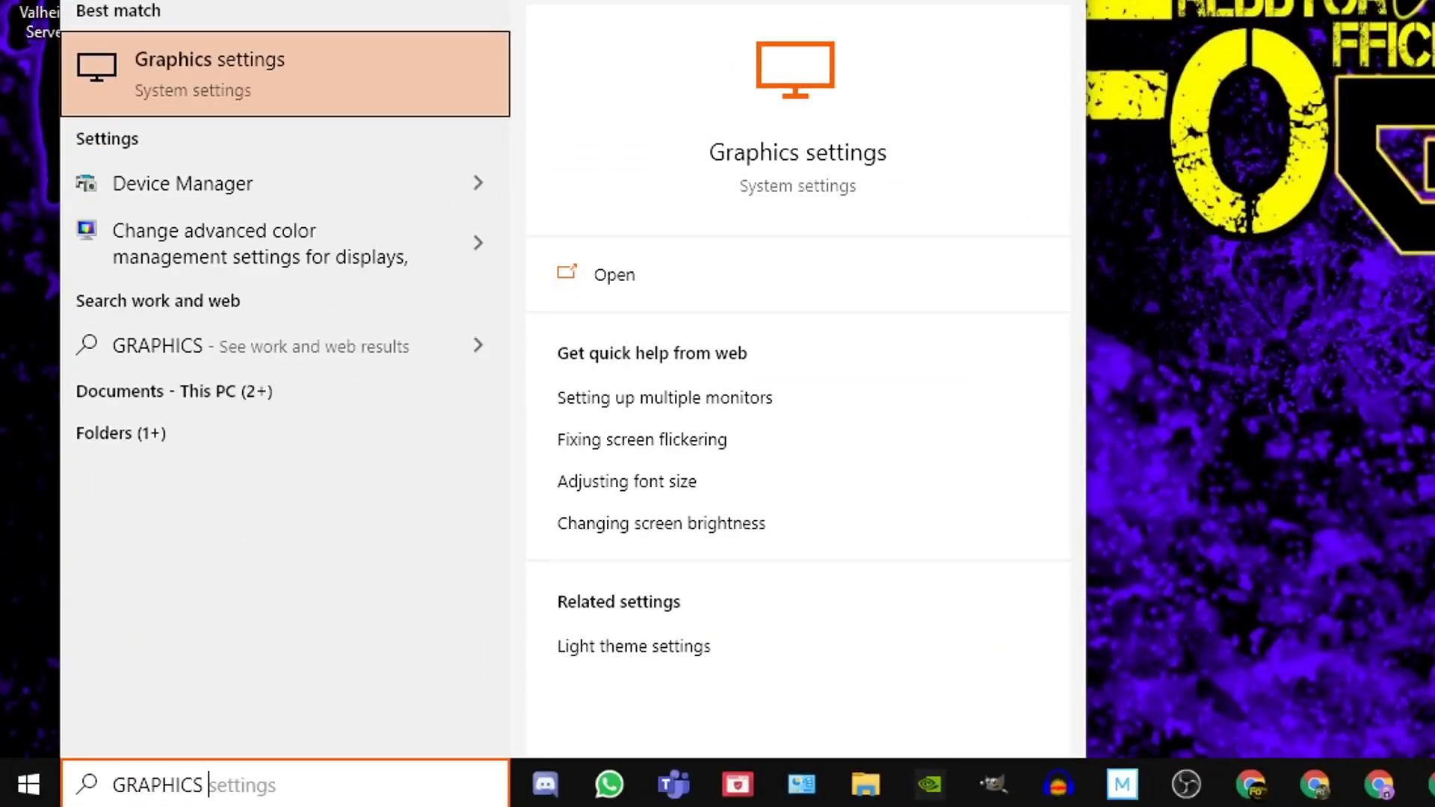
text(S)
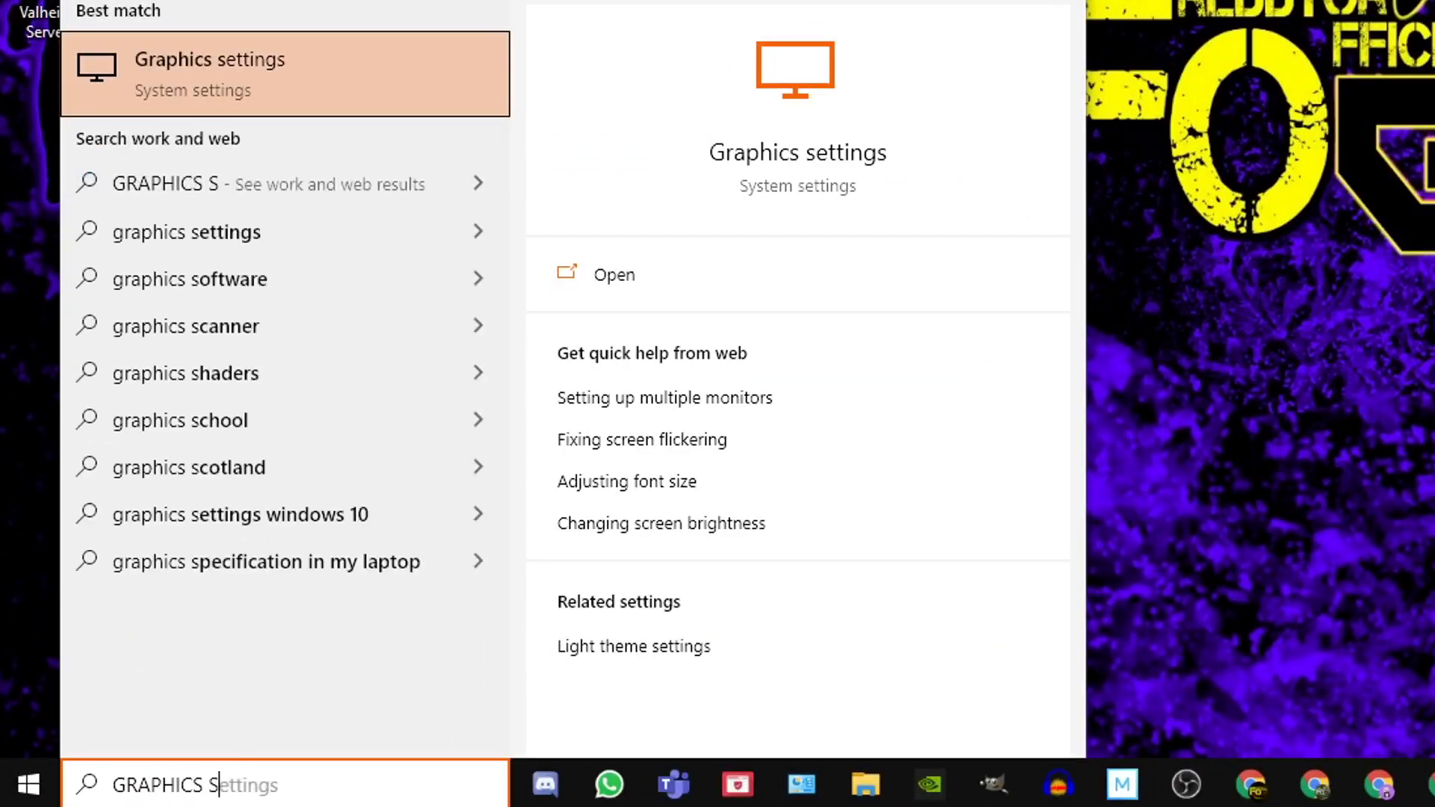
click(807, 154)
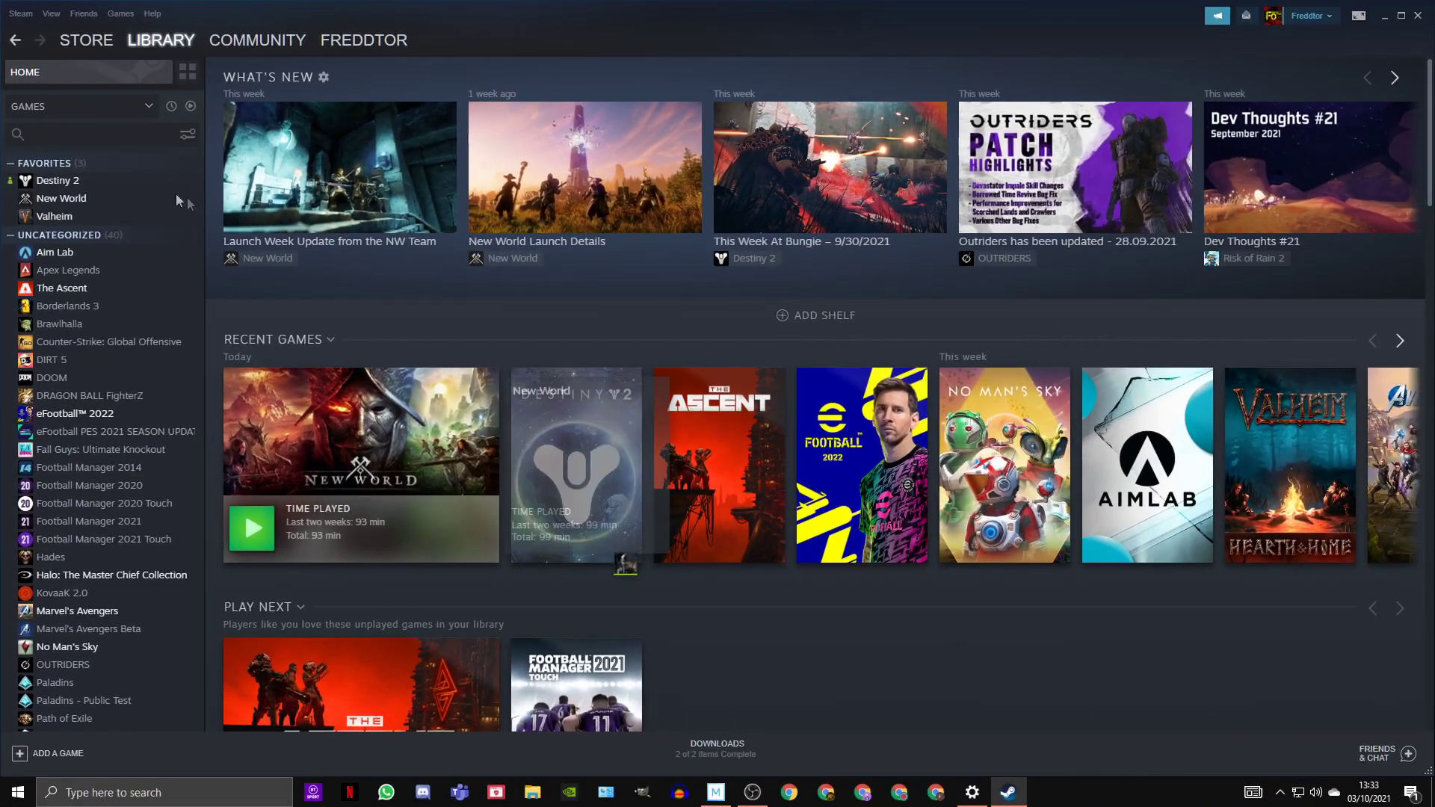
Step: Open New World's install folder from its Steam local files (39.48 GB on drive G:)
right_click(75, 198)
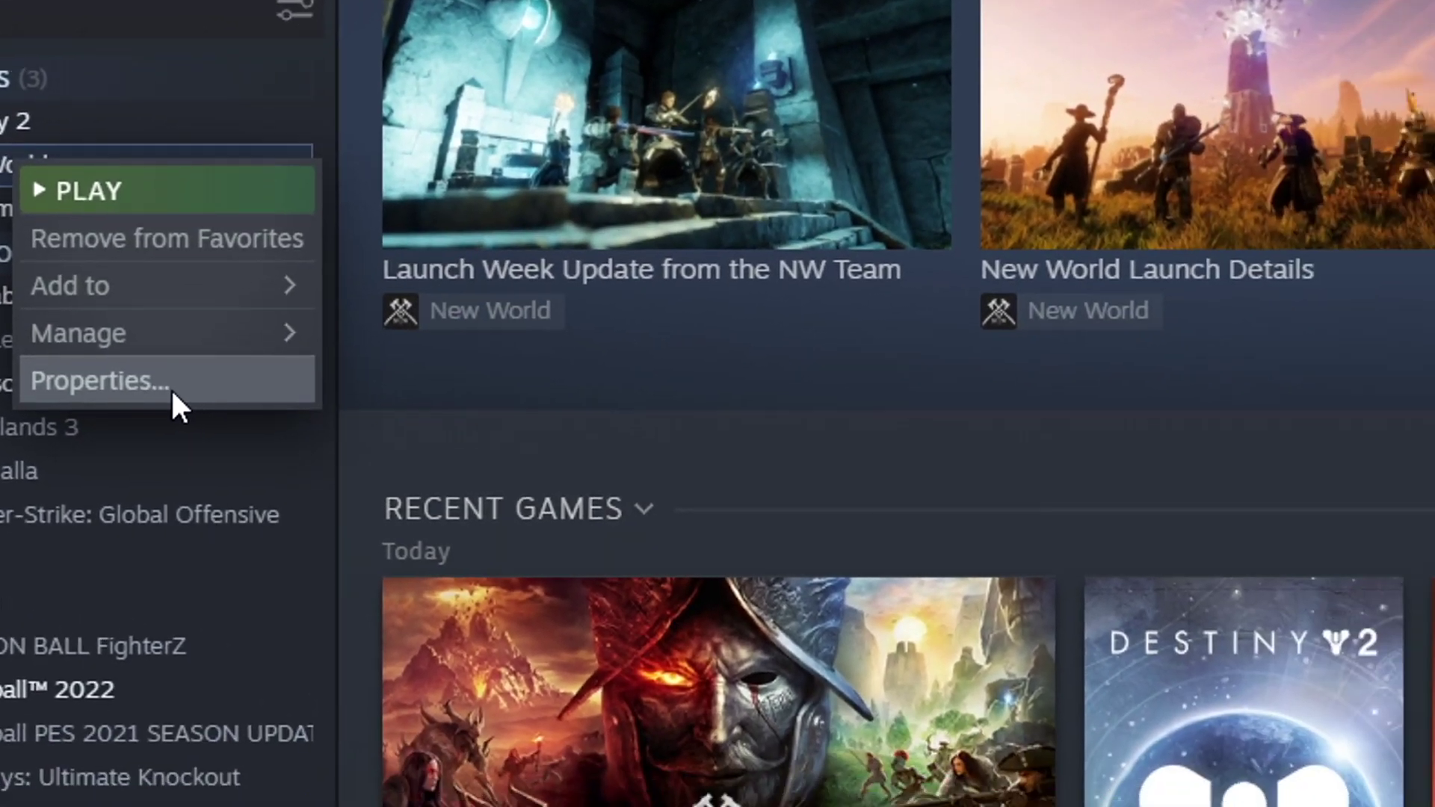
click(235, 367)
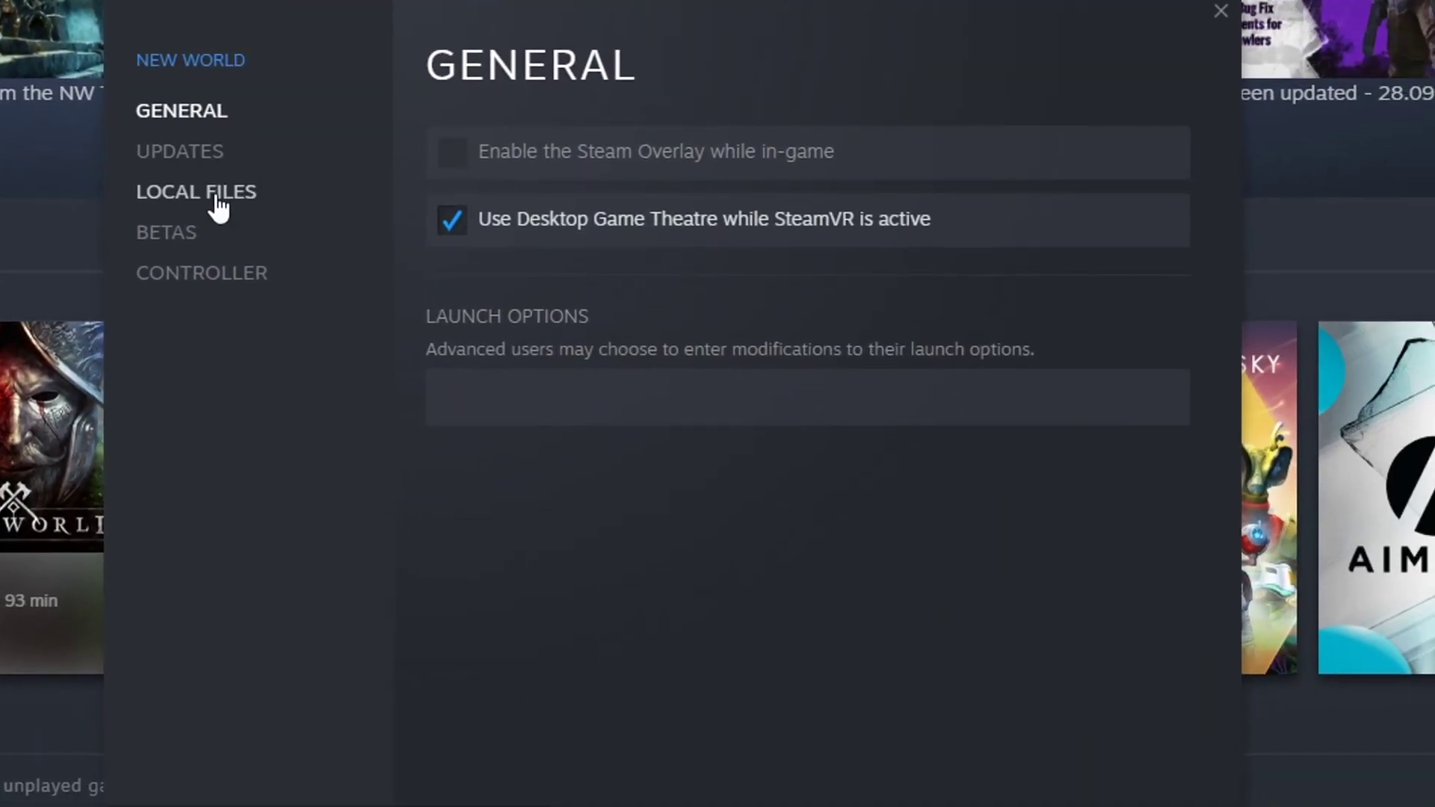
click(219, 202)
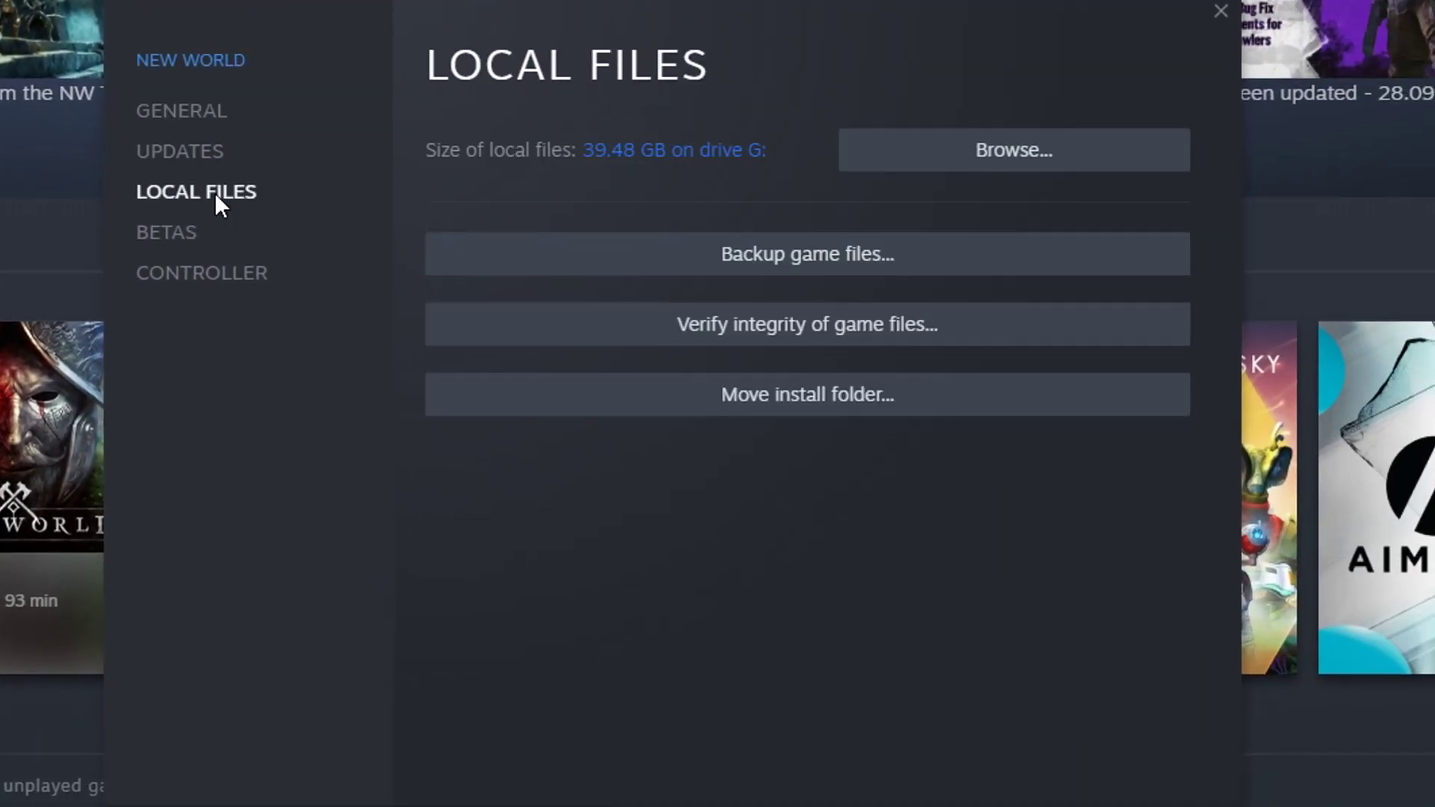
click(1011, 151)
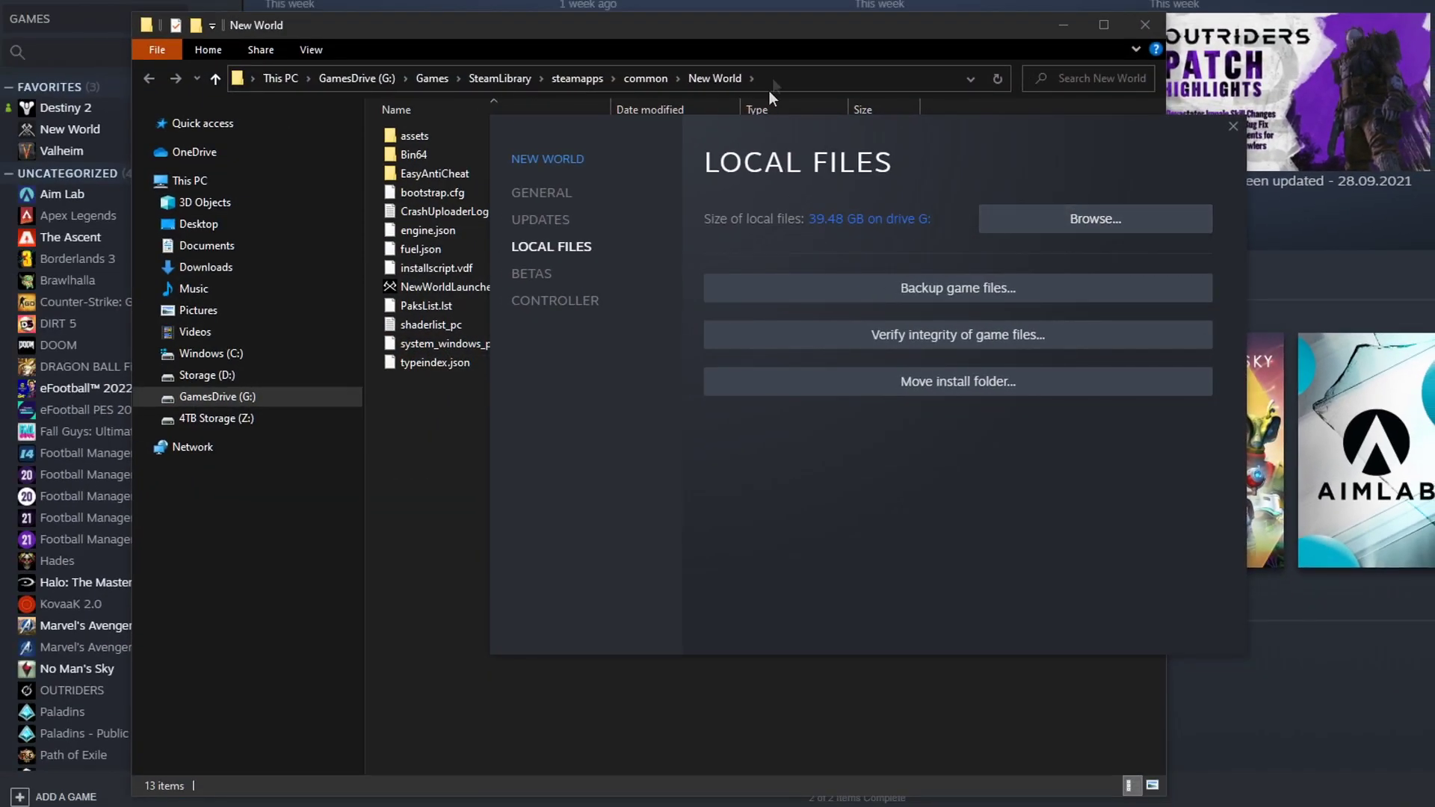
click(782, 29)
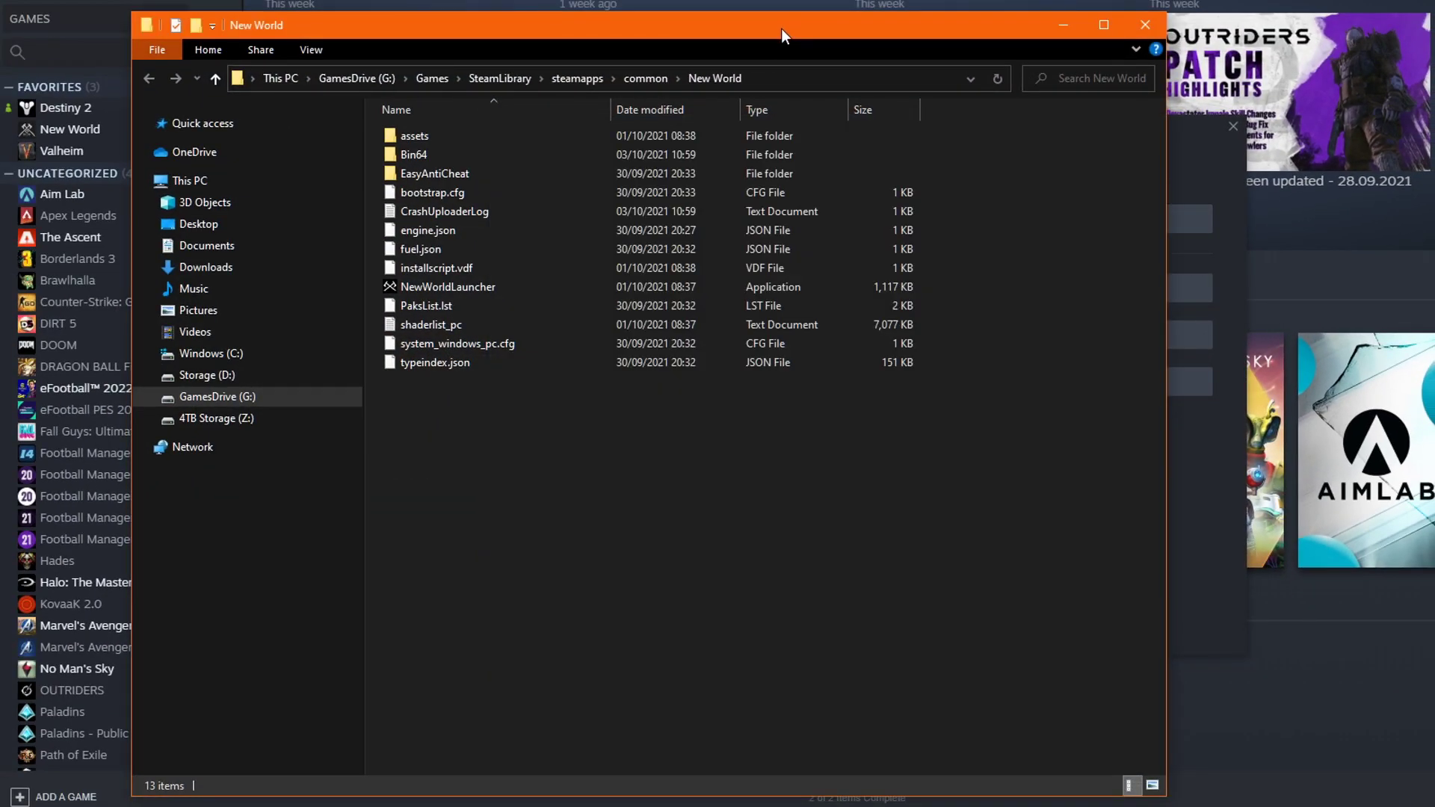
Step: Copy the New World install folder's full path and close the Explorer window
click(770, 79)
right_click(593, 78)
click(632, 136)
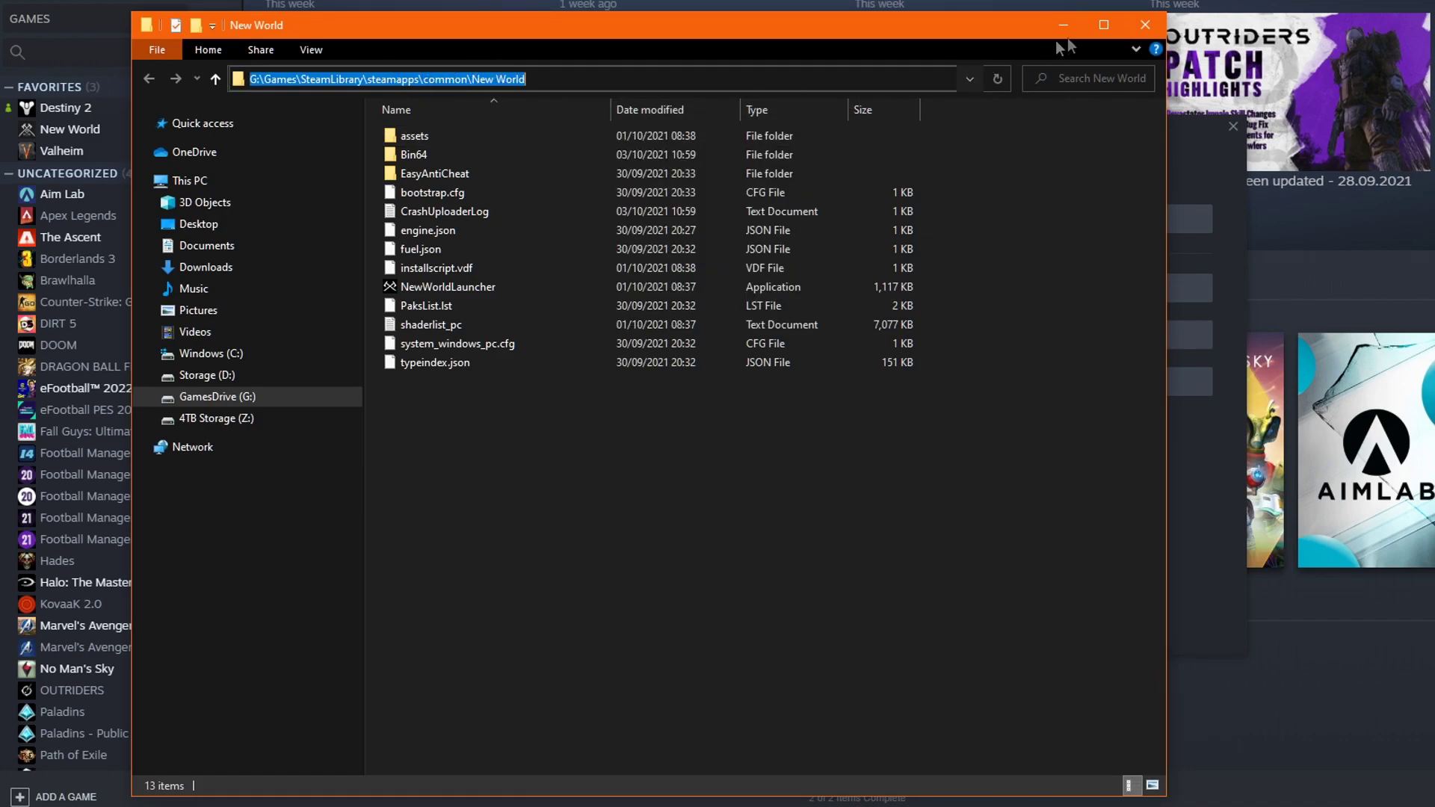
click(1145, 25)
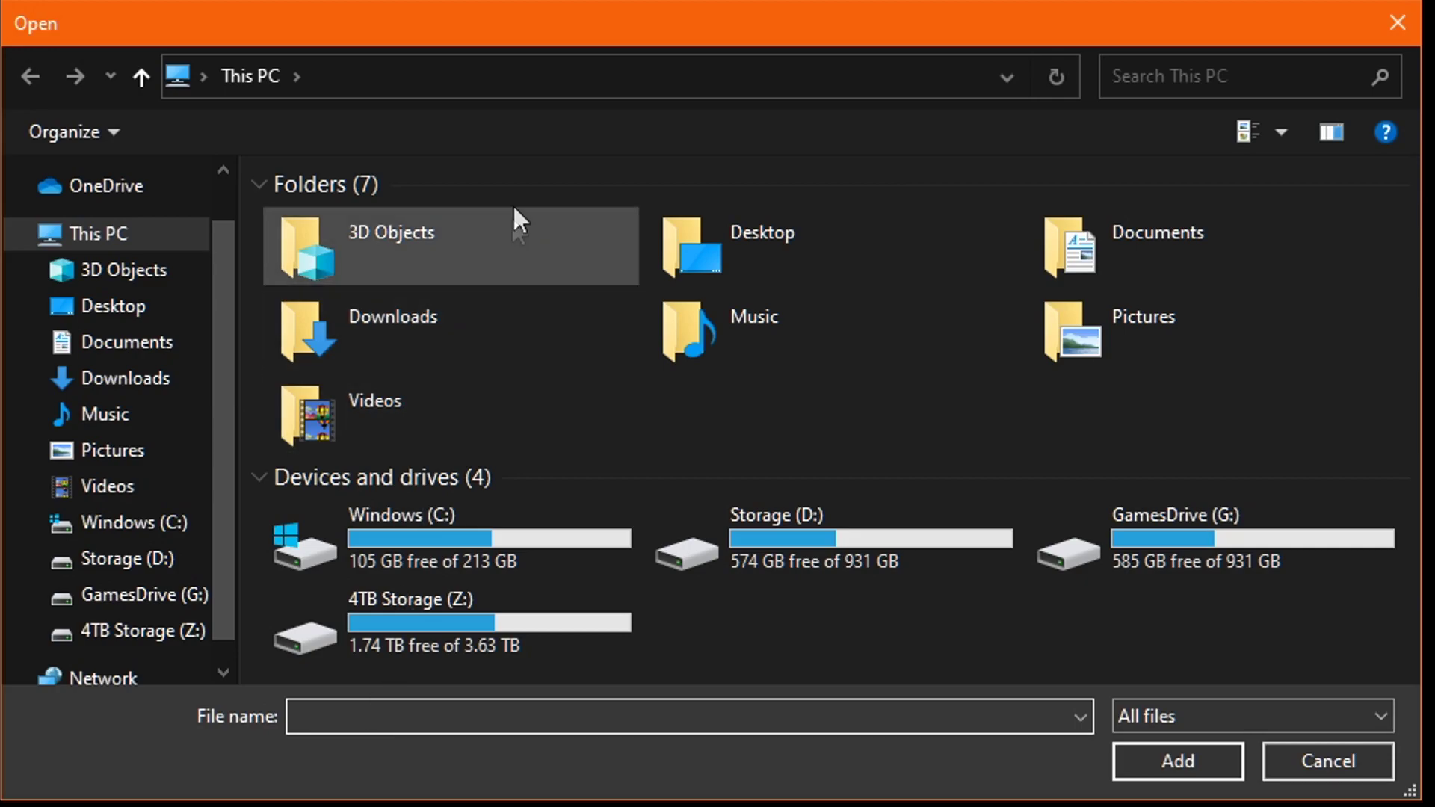
Step: Add NewWorldLauncher from the pasted install path to graphics preferences with High performance
click(538, 79)
key(ctrl+v)
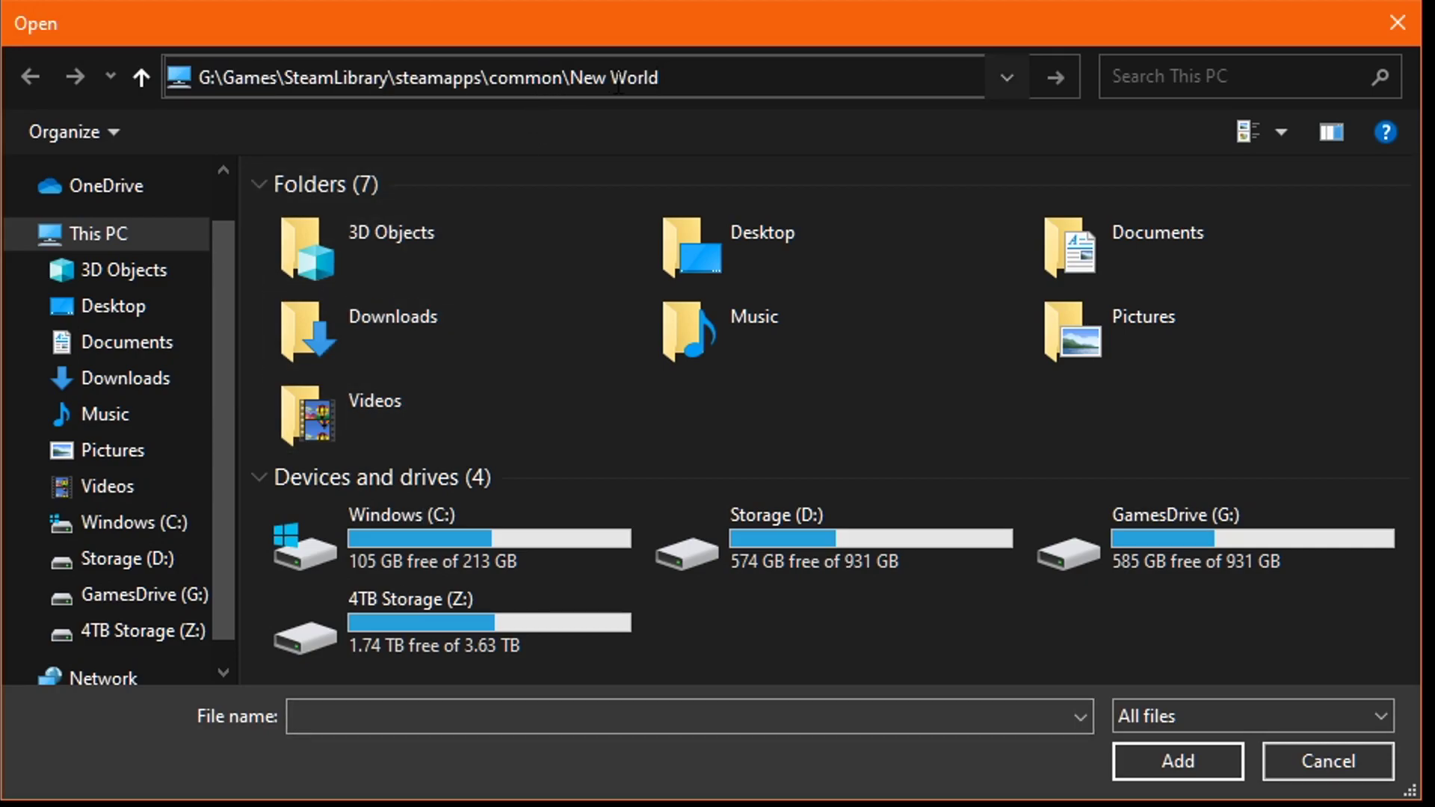
key(Return)
click(333, 321)
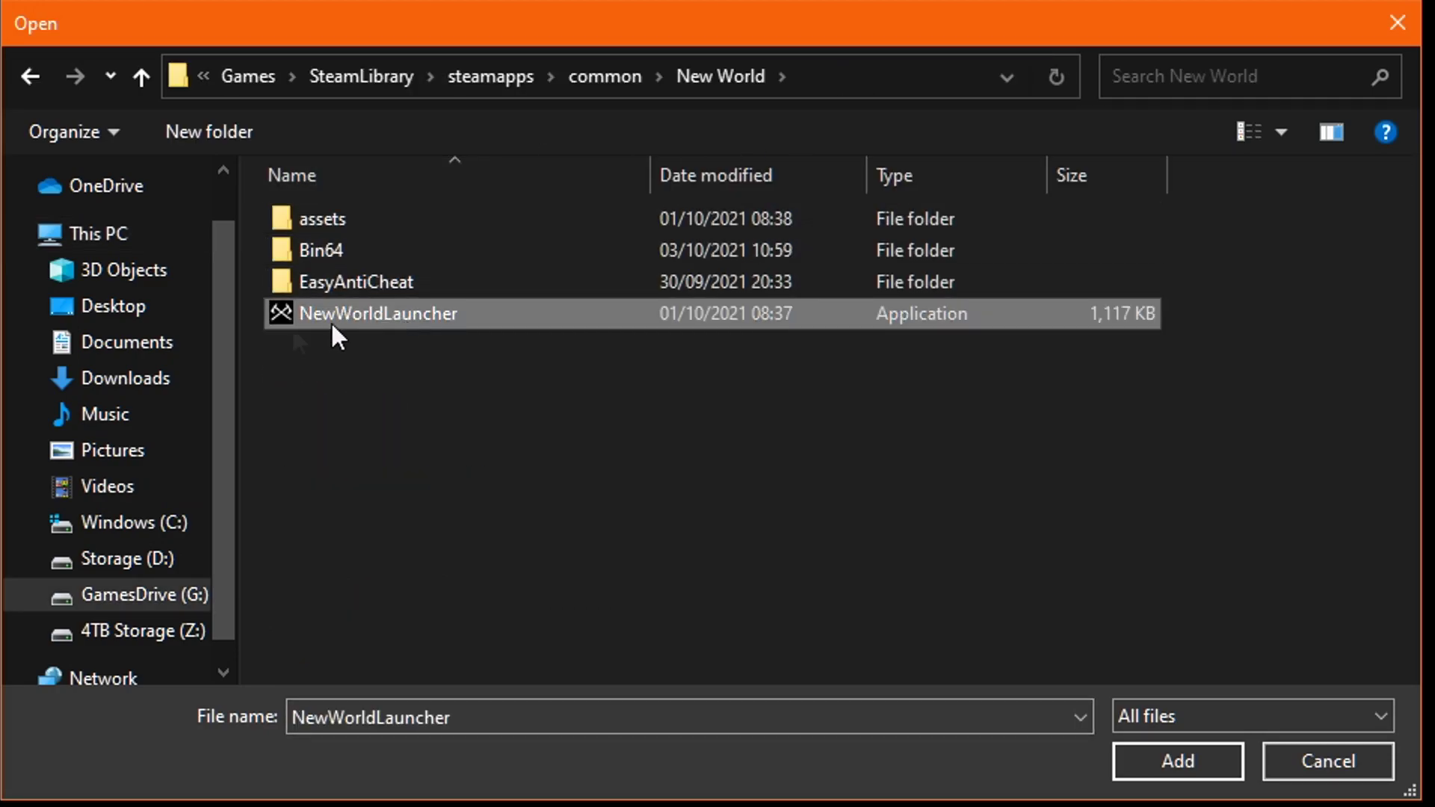
click(1114, 776)
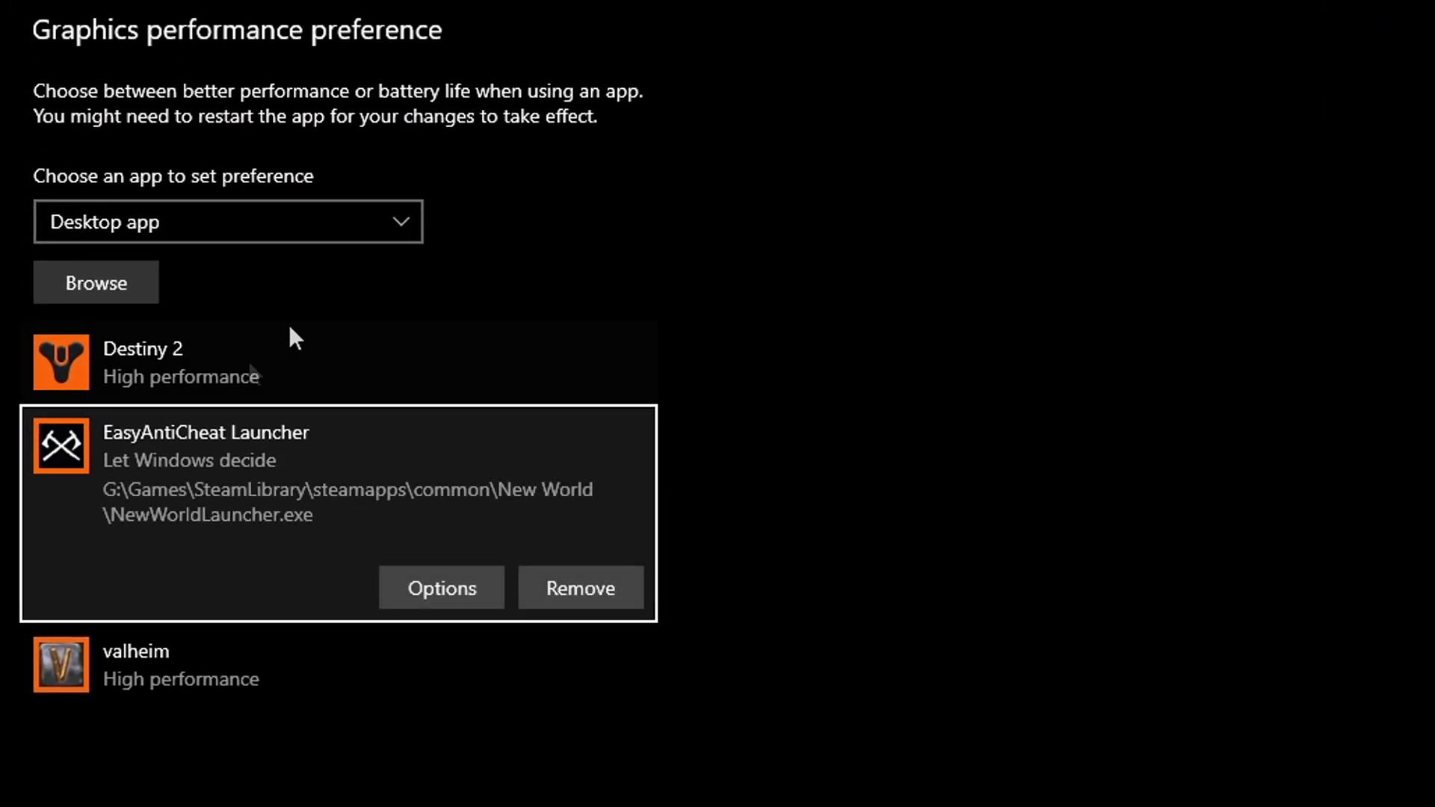
click(395, 587)
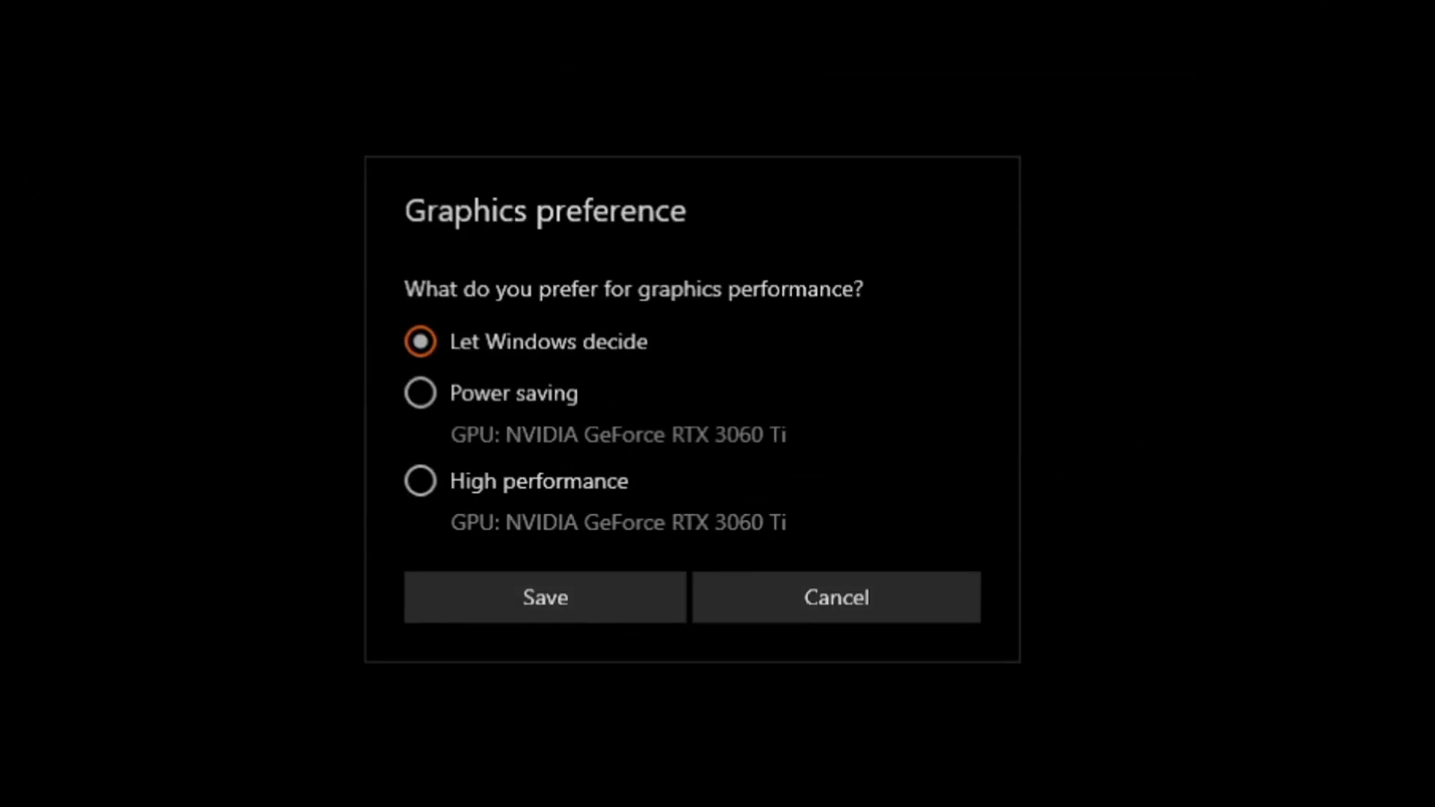
click(423, 483)
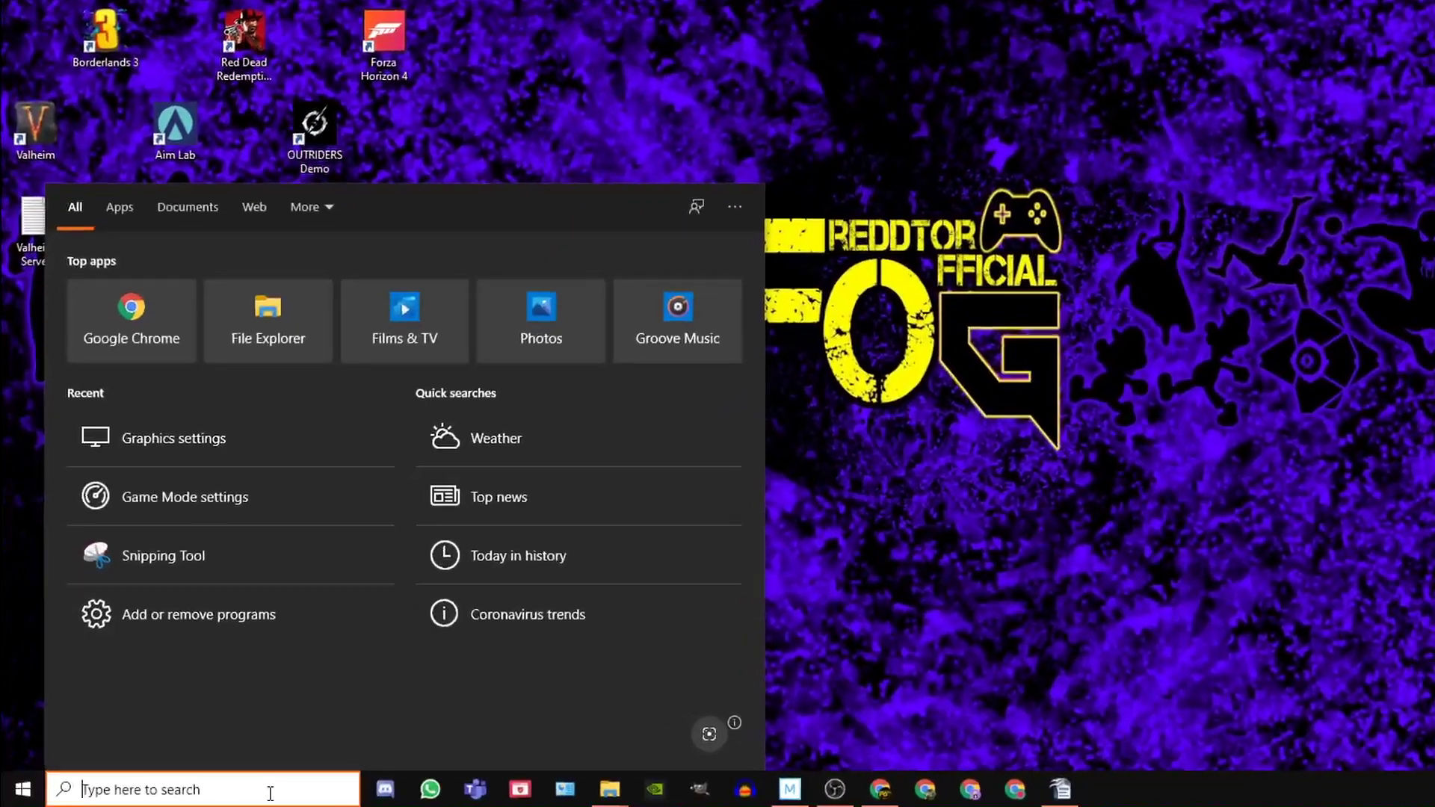
Step: Search 'power pla' and view Power Options, confirming the High performance plan is selected
text(power plan)
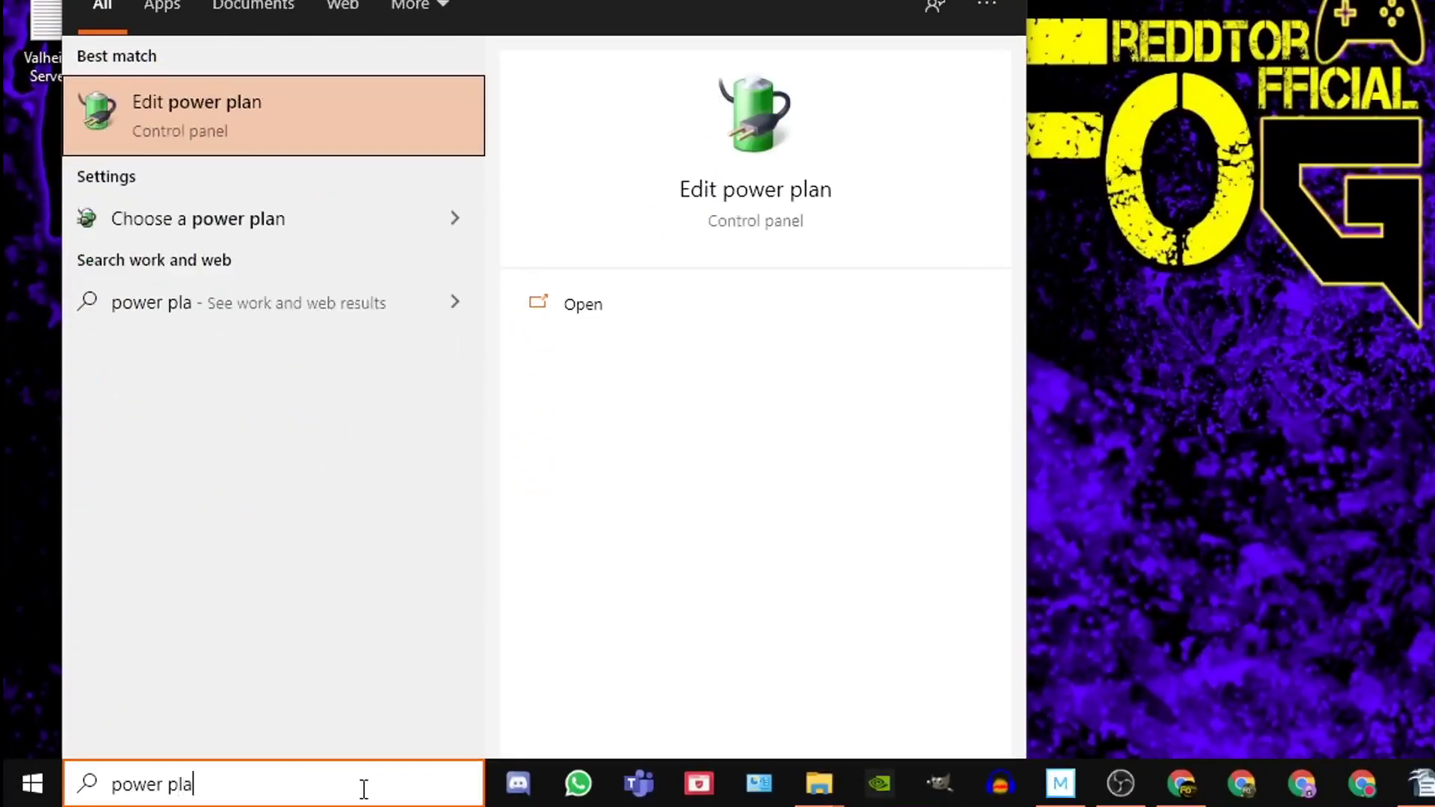
click(748, 193)
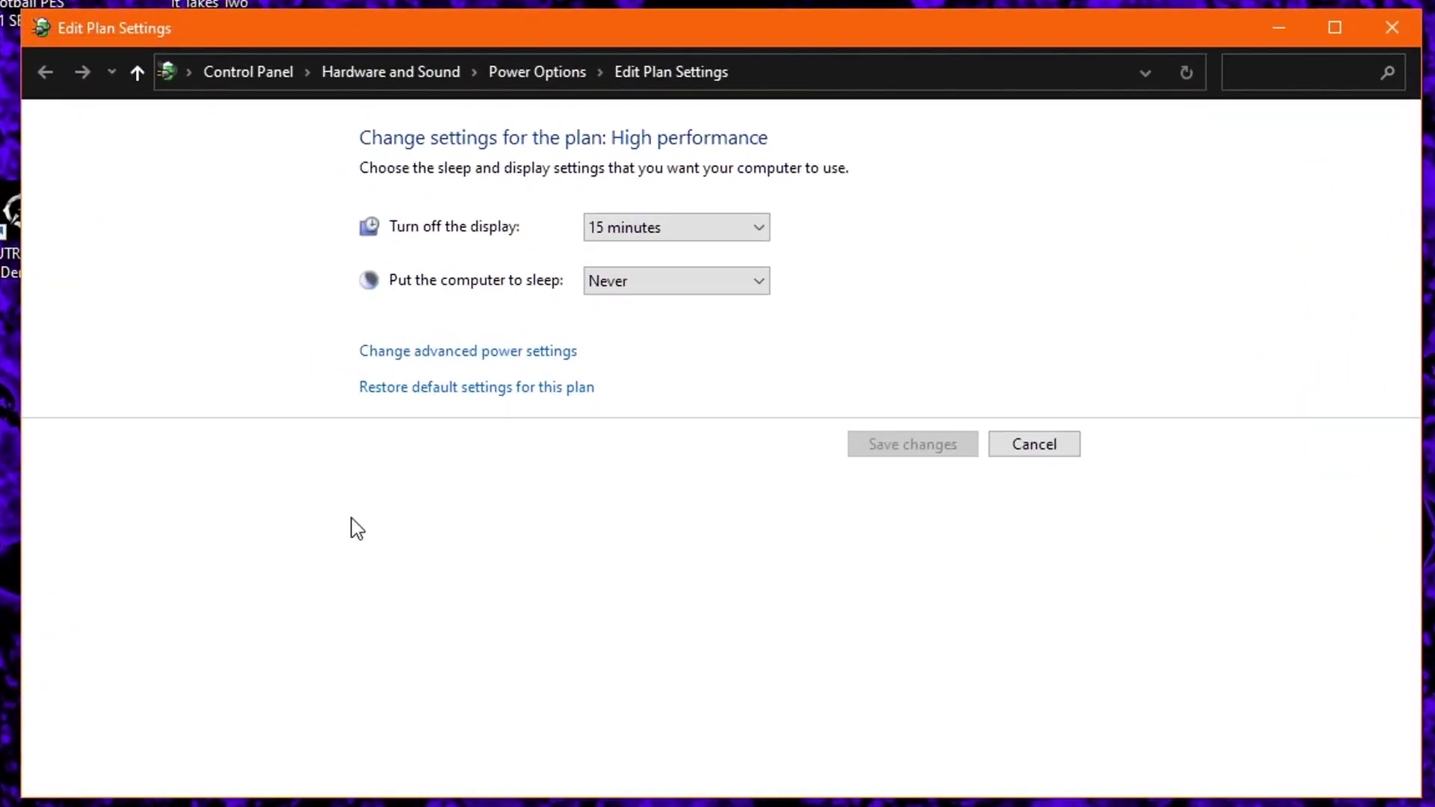
click(546, 73)
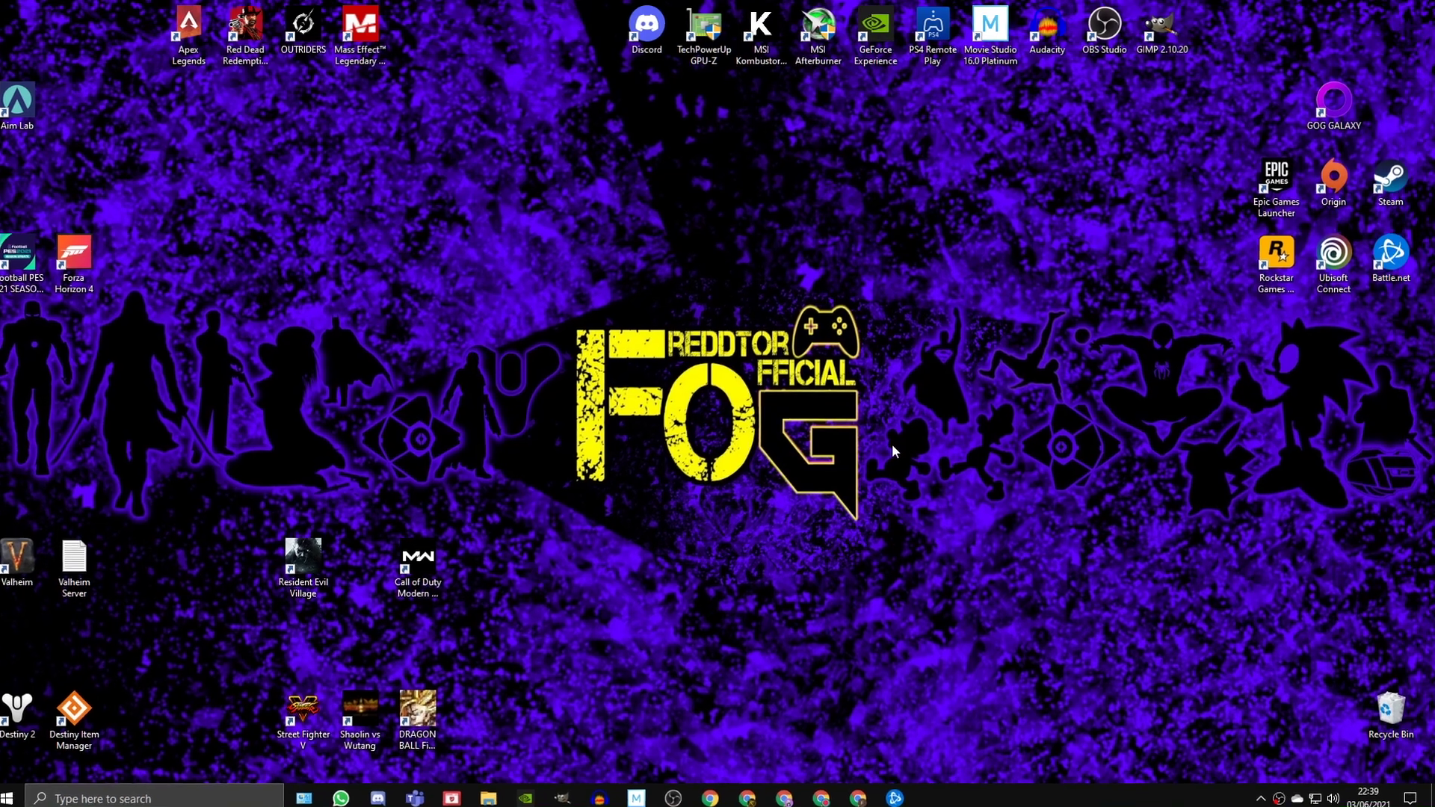
Step: Go to Settings' Privacy > Background apps and switch background running off
key(super+p)
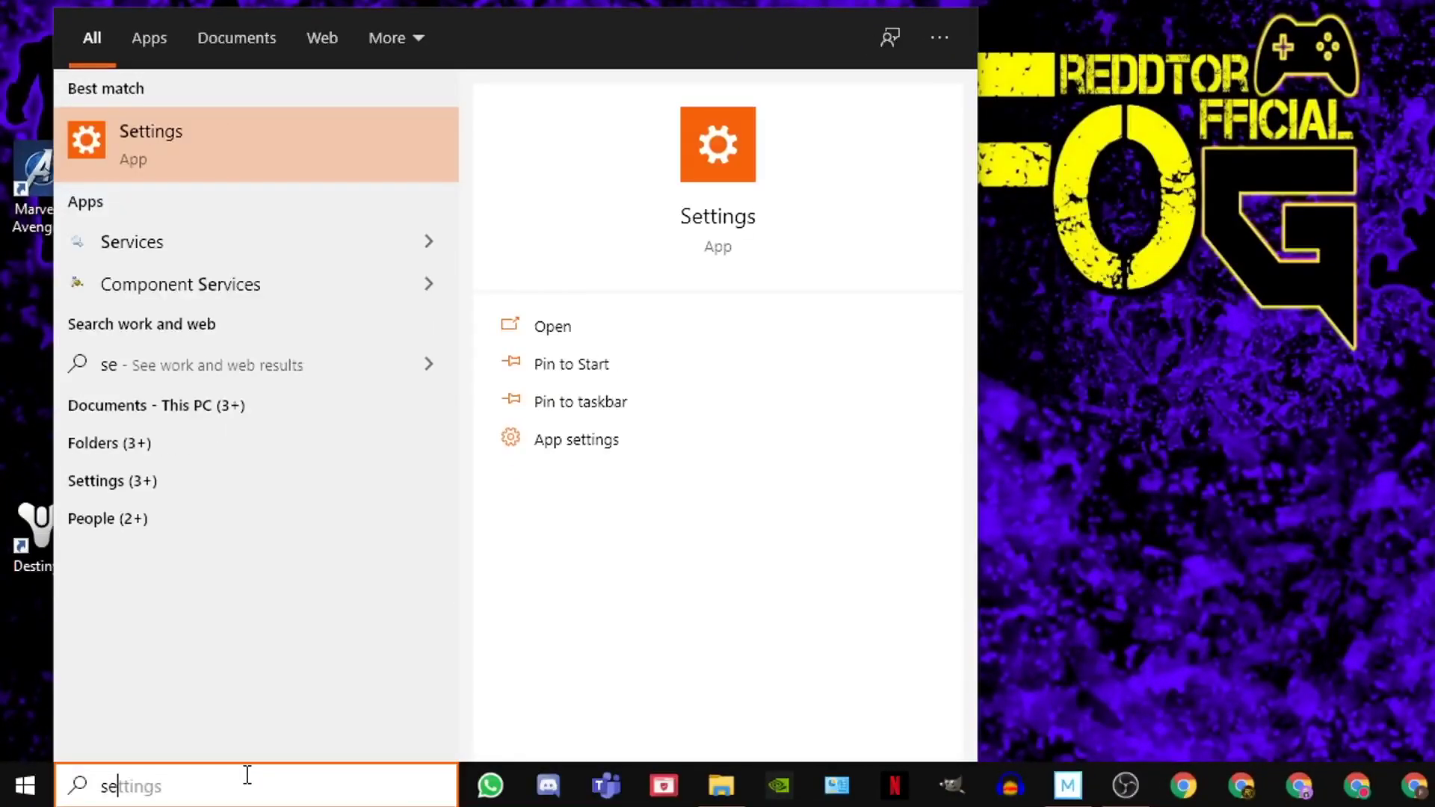
click(709, 216)
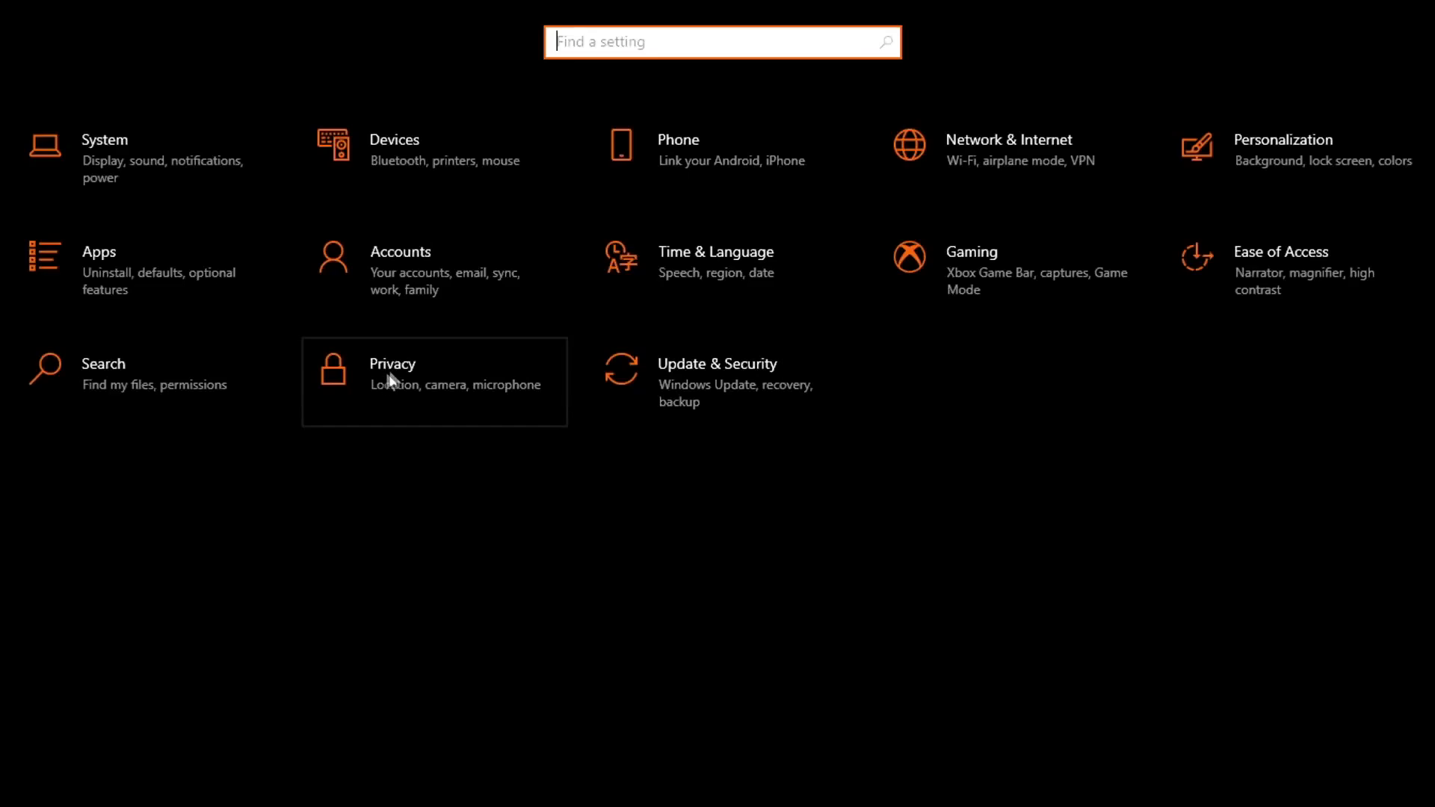
click(388, 377)
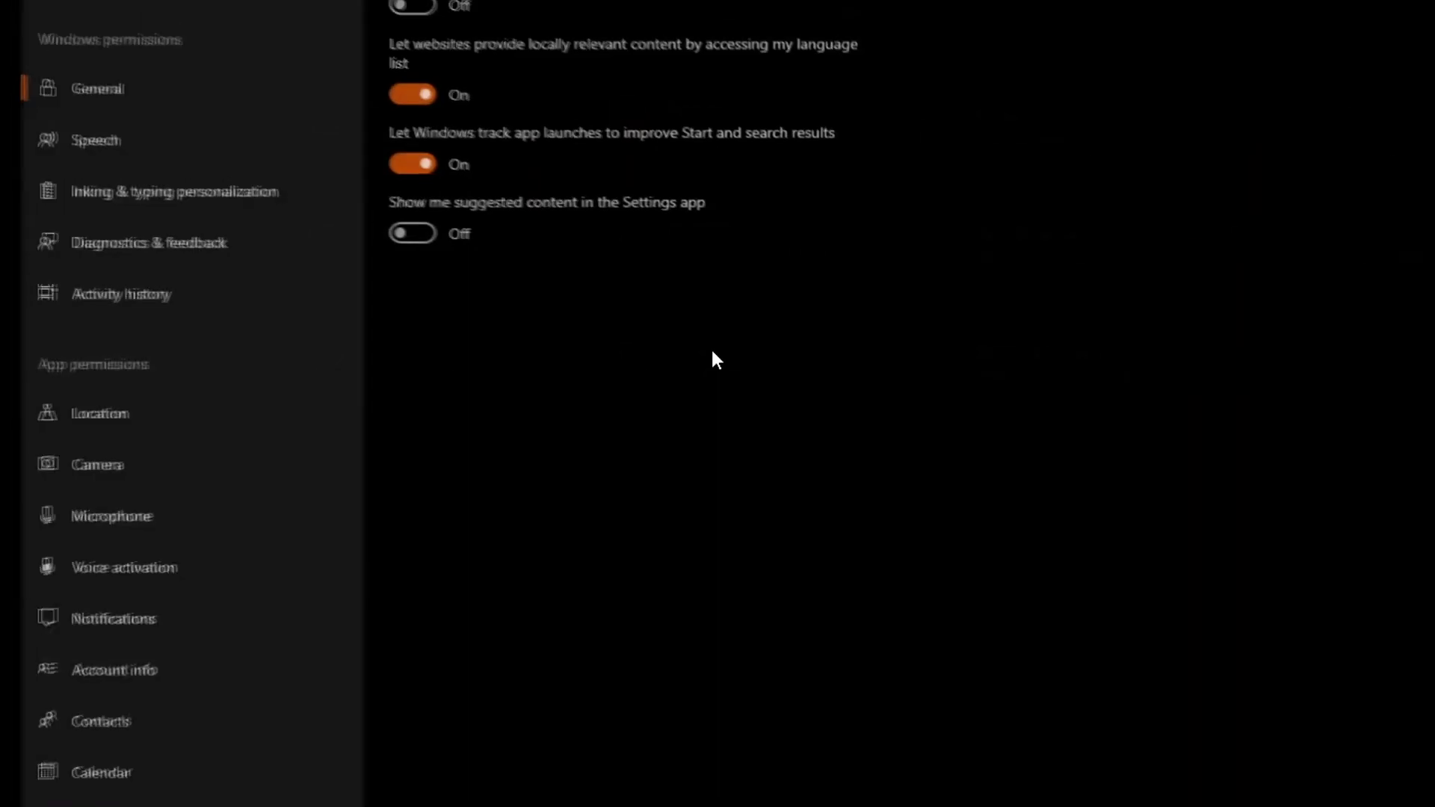
scroll(137, 682, down, 5)
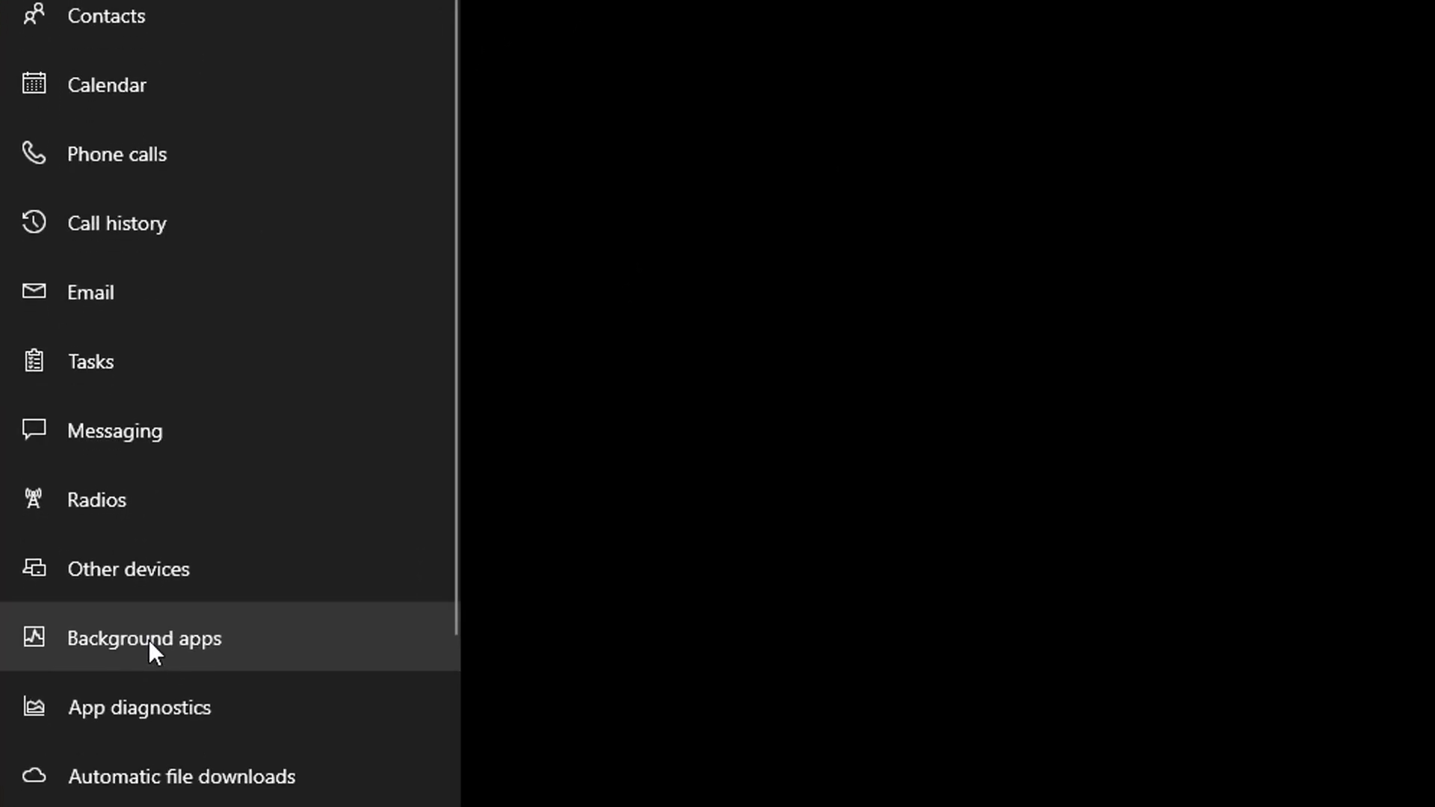
click(194, 635)
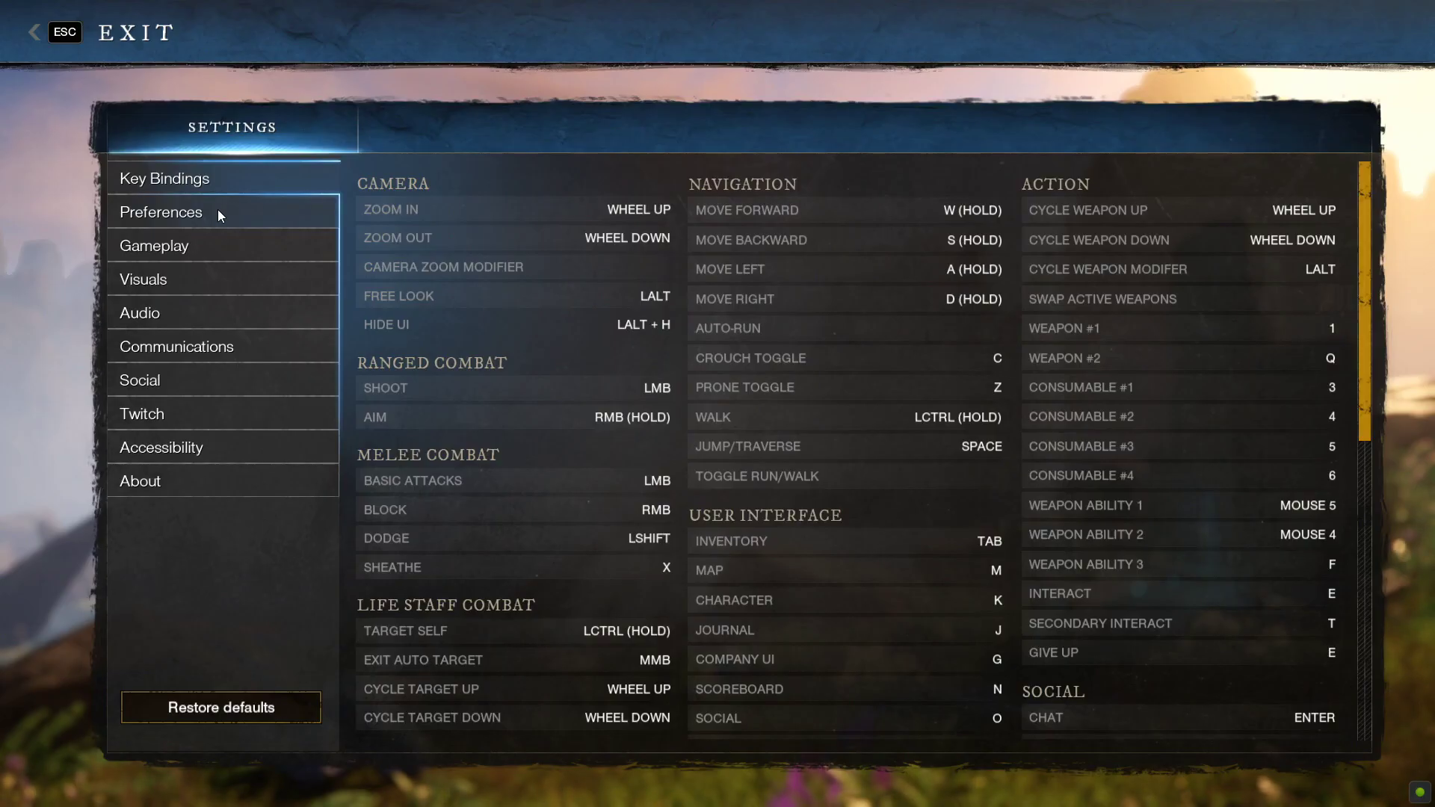
Step: In Preferences, keep Bandwidth Mode on High and analytics reporting off, then return to Visuals
click(219, 212)
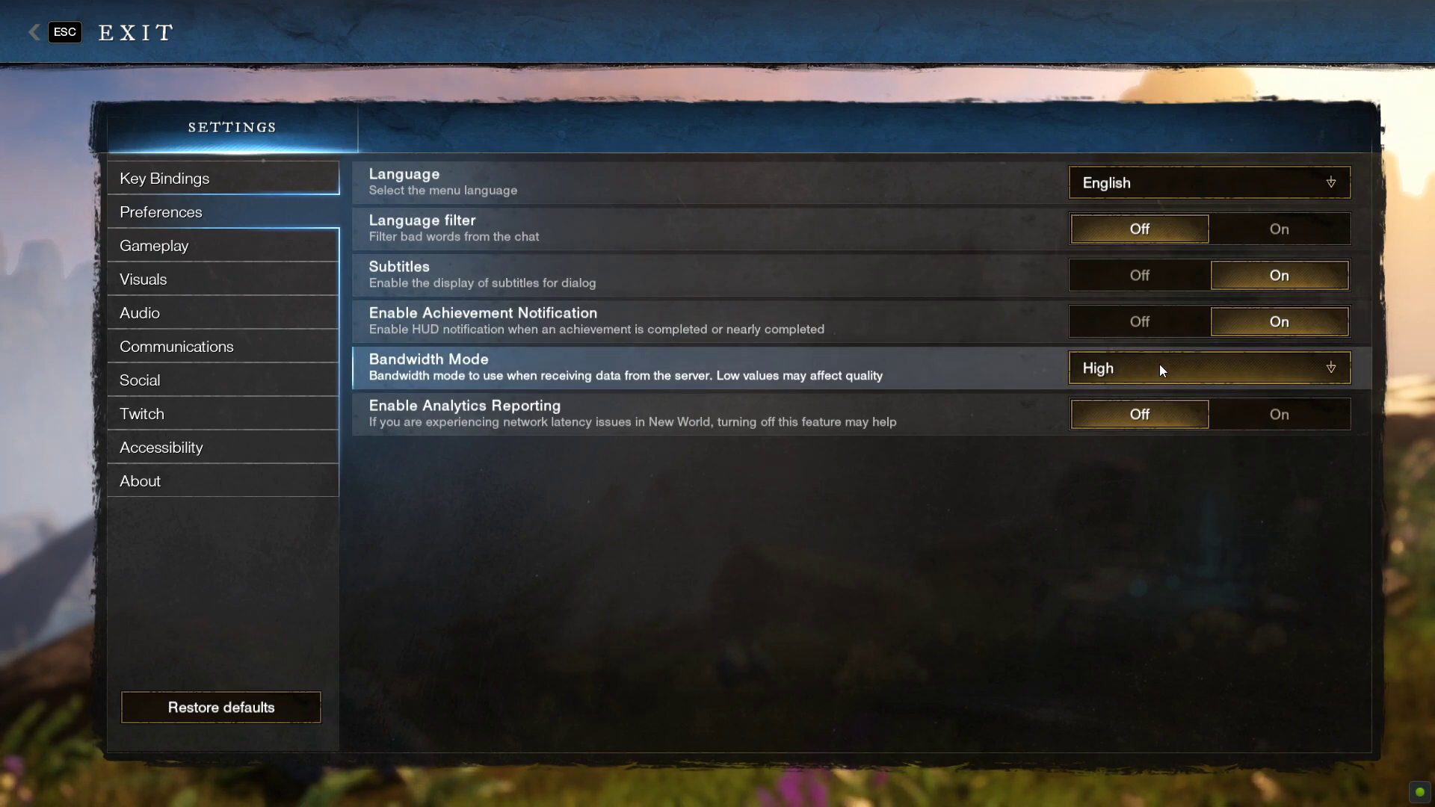
click(1139, 370)
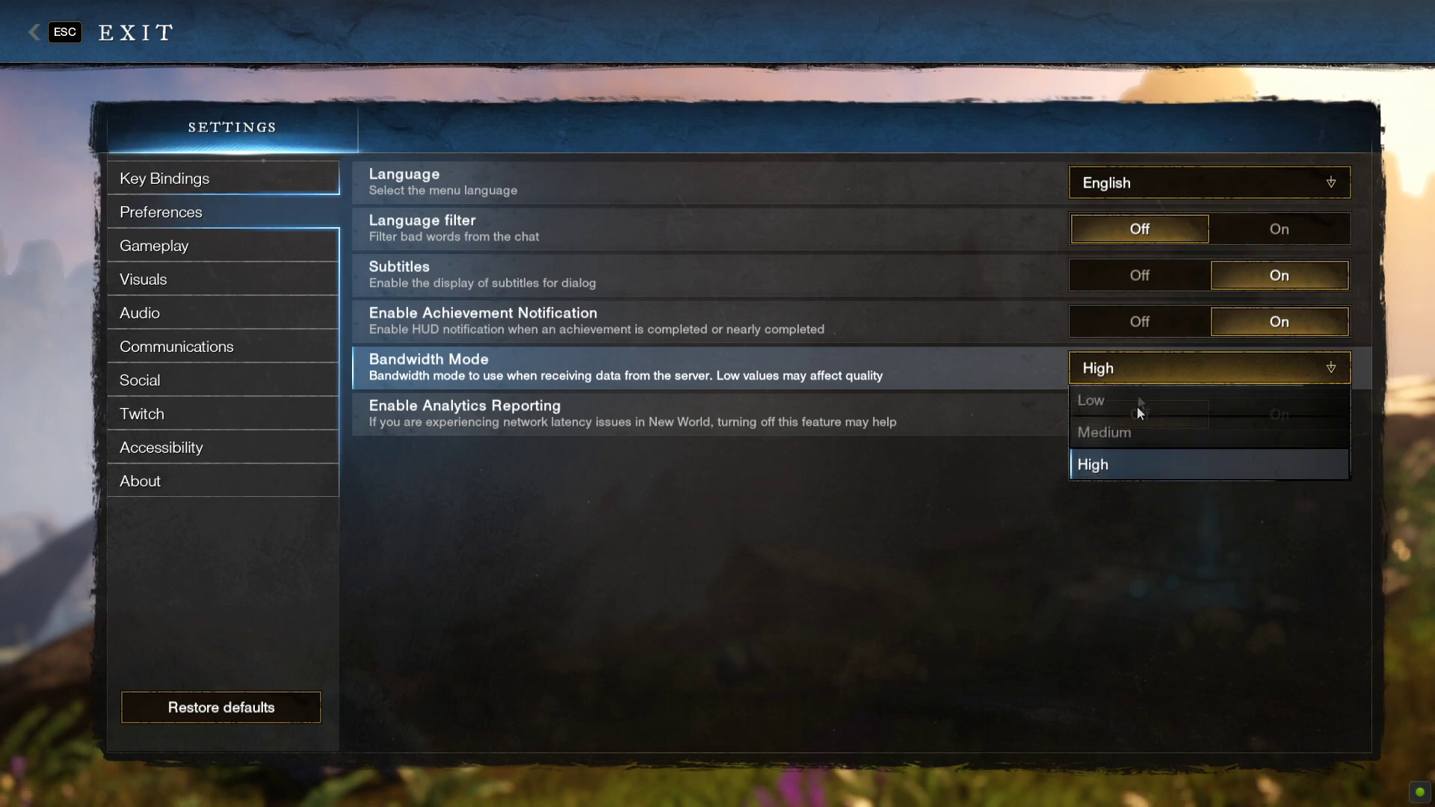
click(1128, 458)
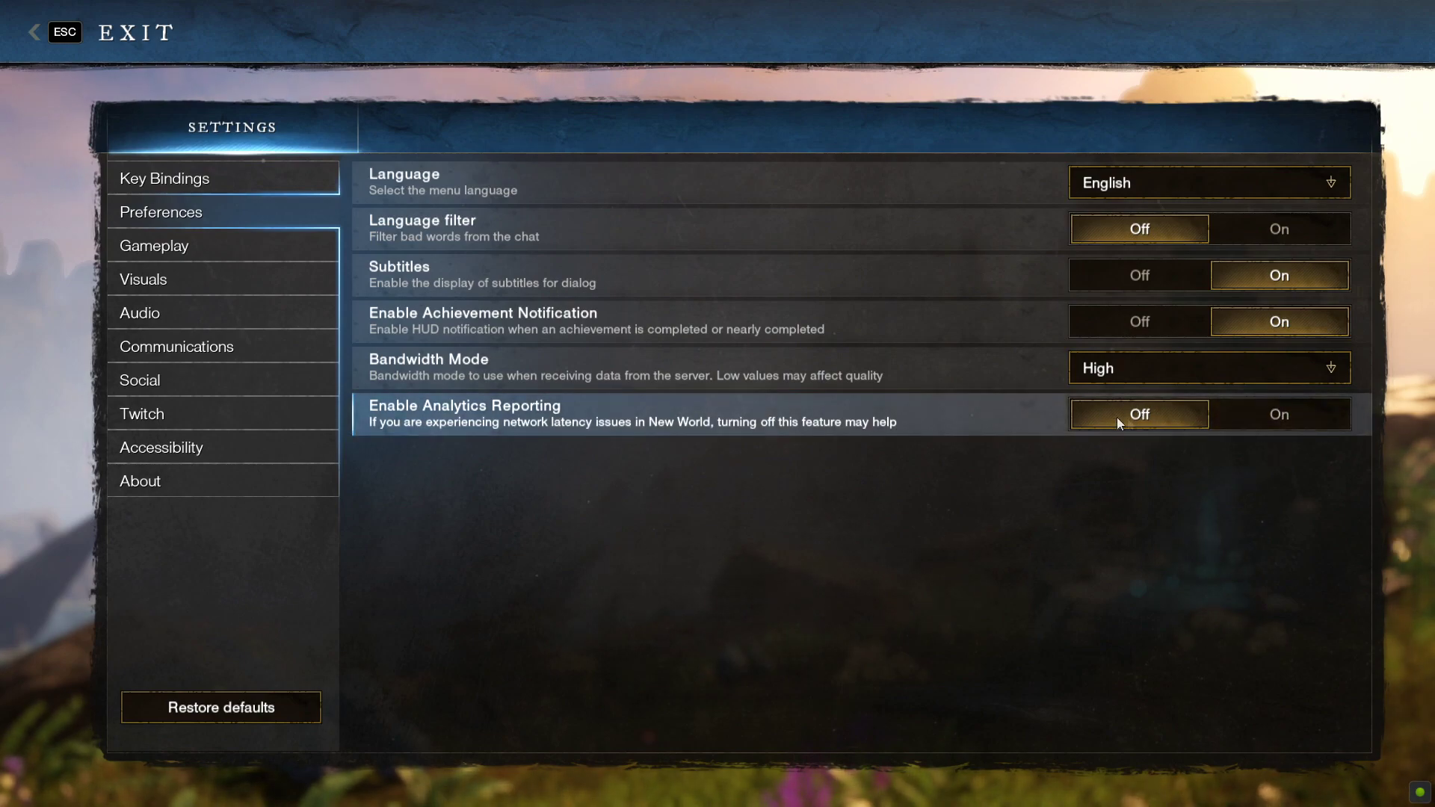
click(208, 283)
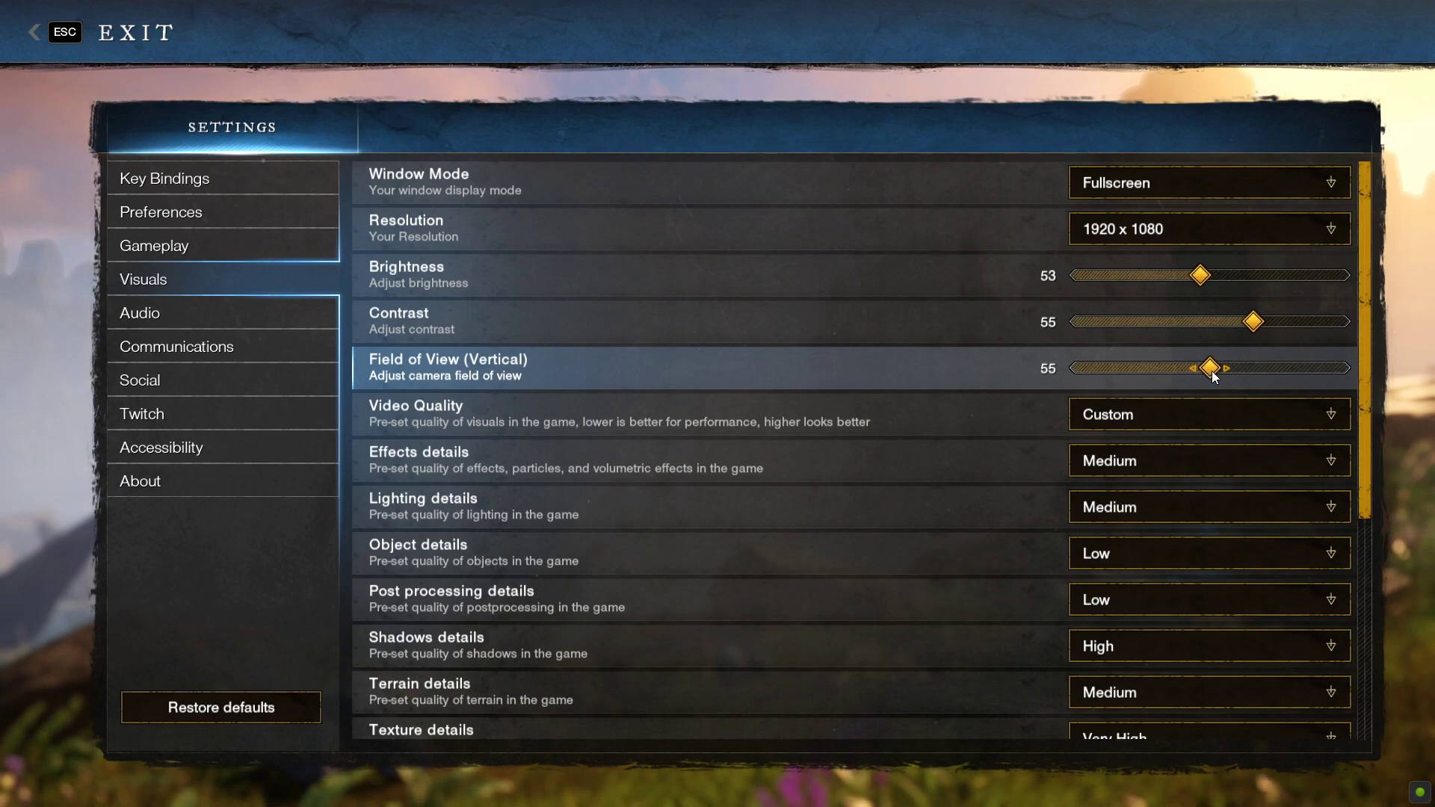
Step: Keep video quality on Custom, with effects and lighting details at Medium
click(1226, 411)
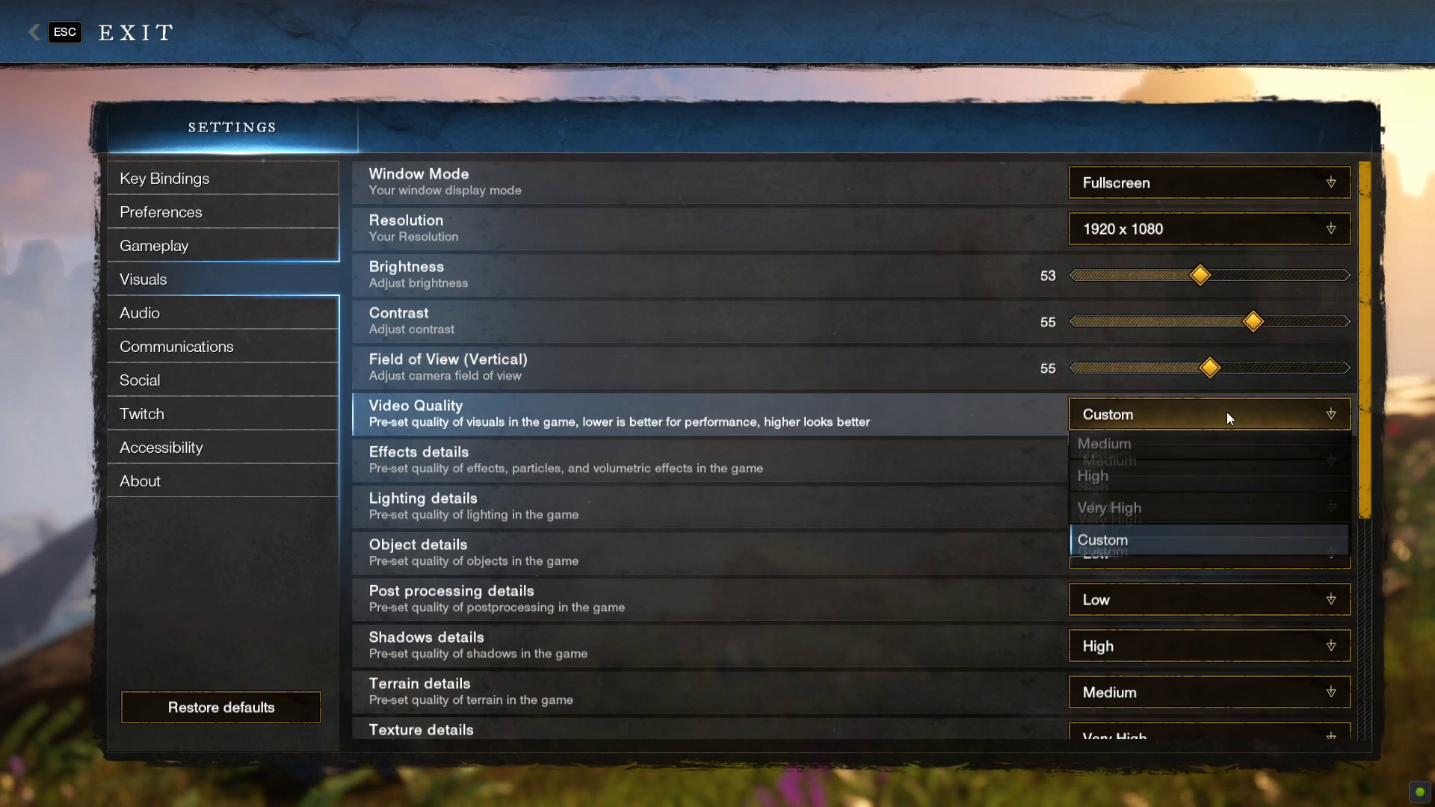
click(1227, 411)
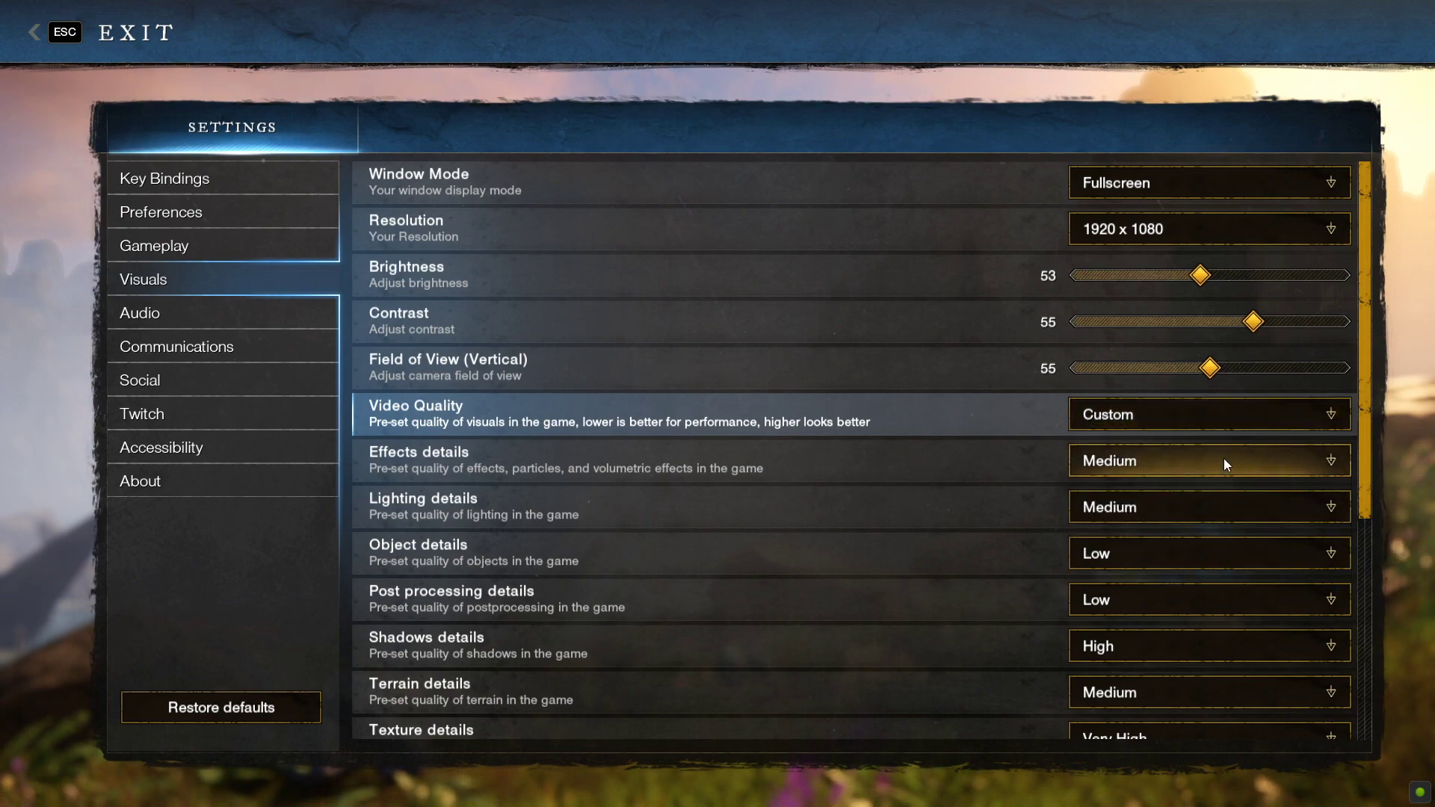
click(1179, 457)
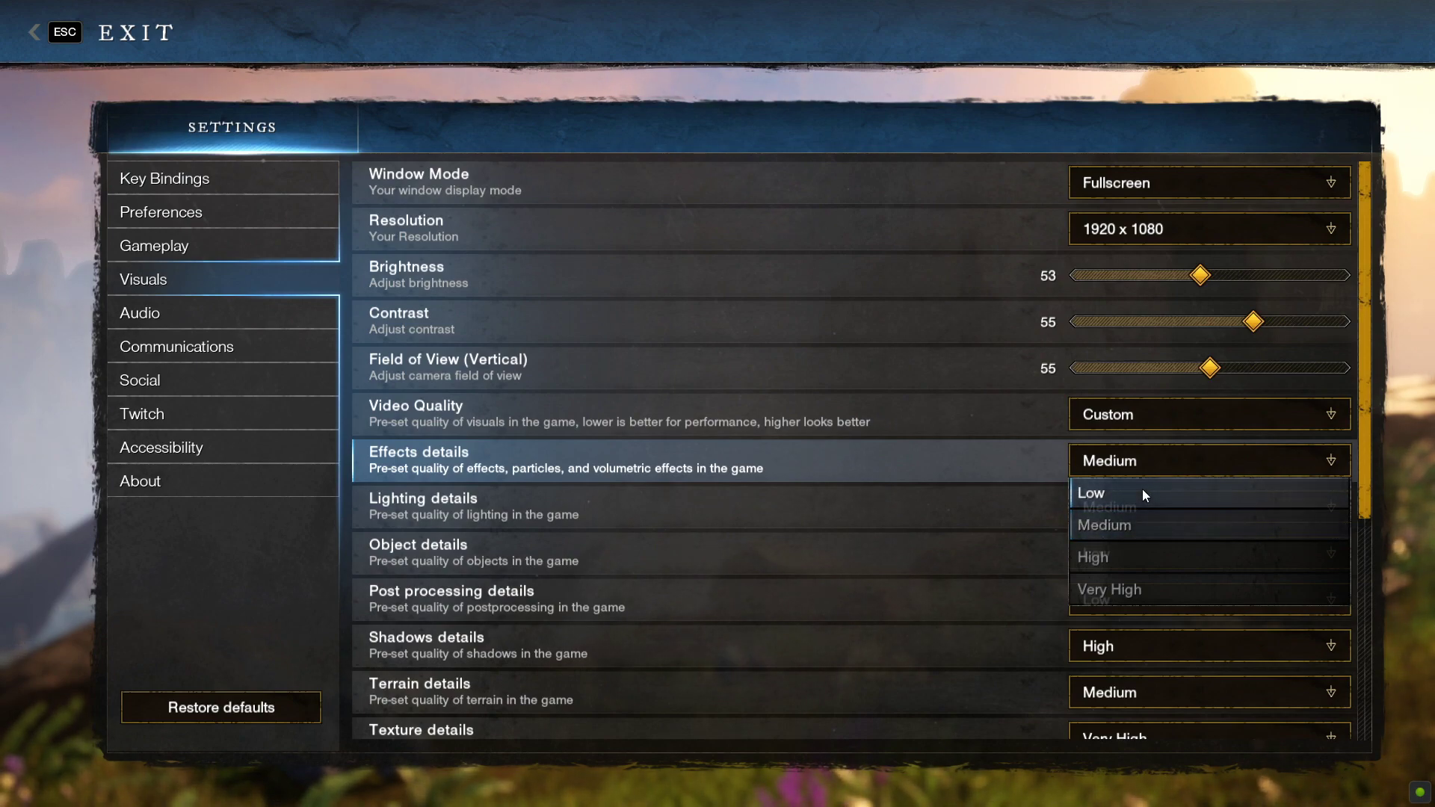
click(1148, 524)
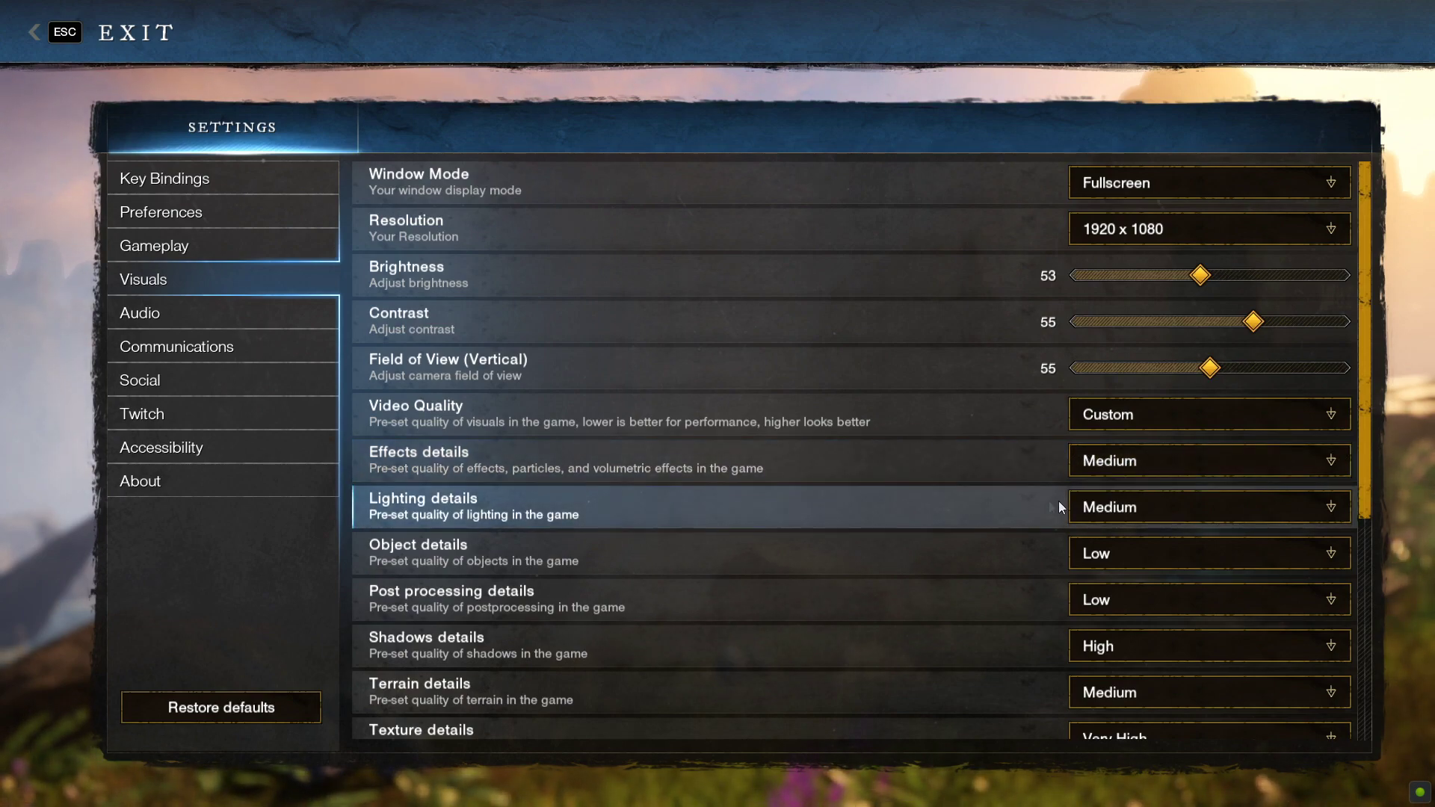
click(1200, 467)
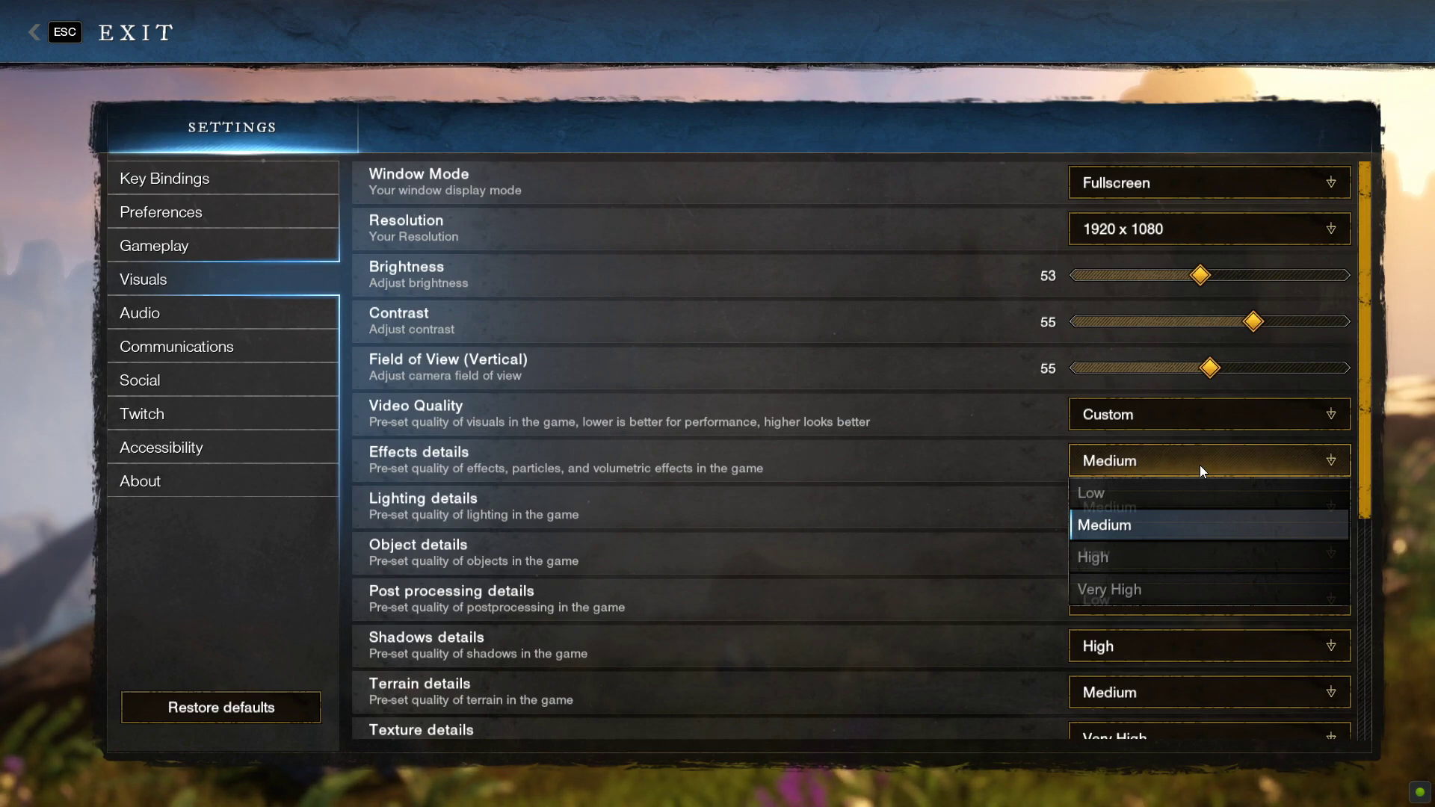
click(1200, 465)
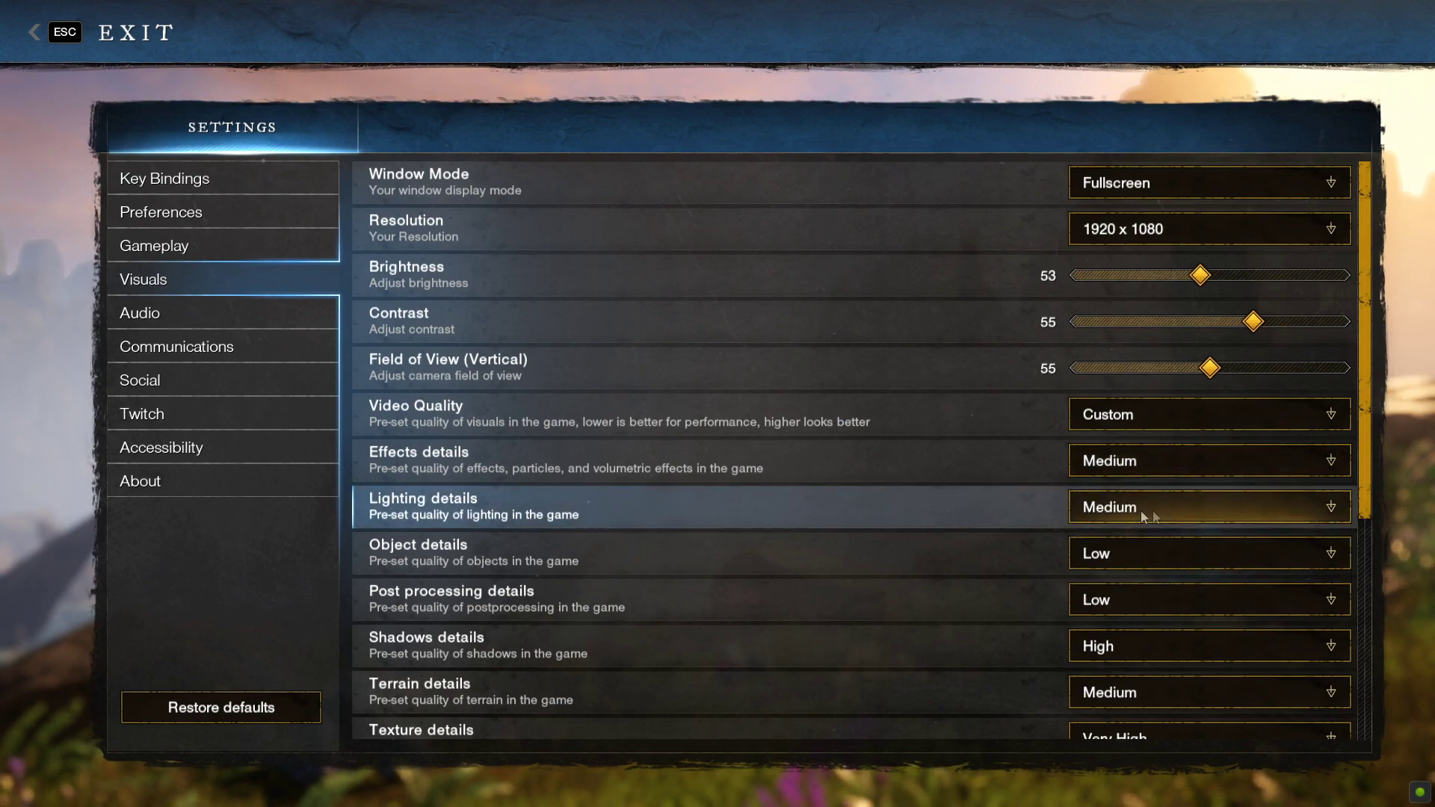
click(1172, 511)
click(1171, 510)
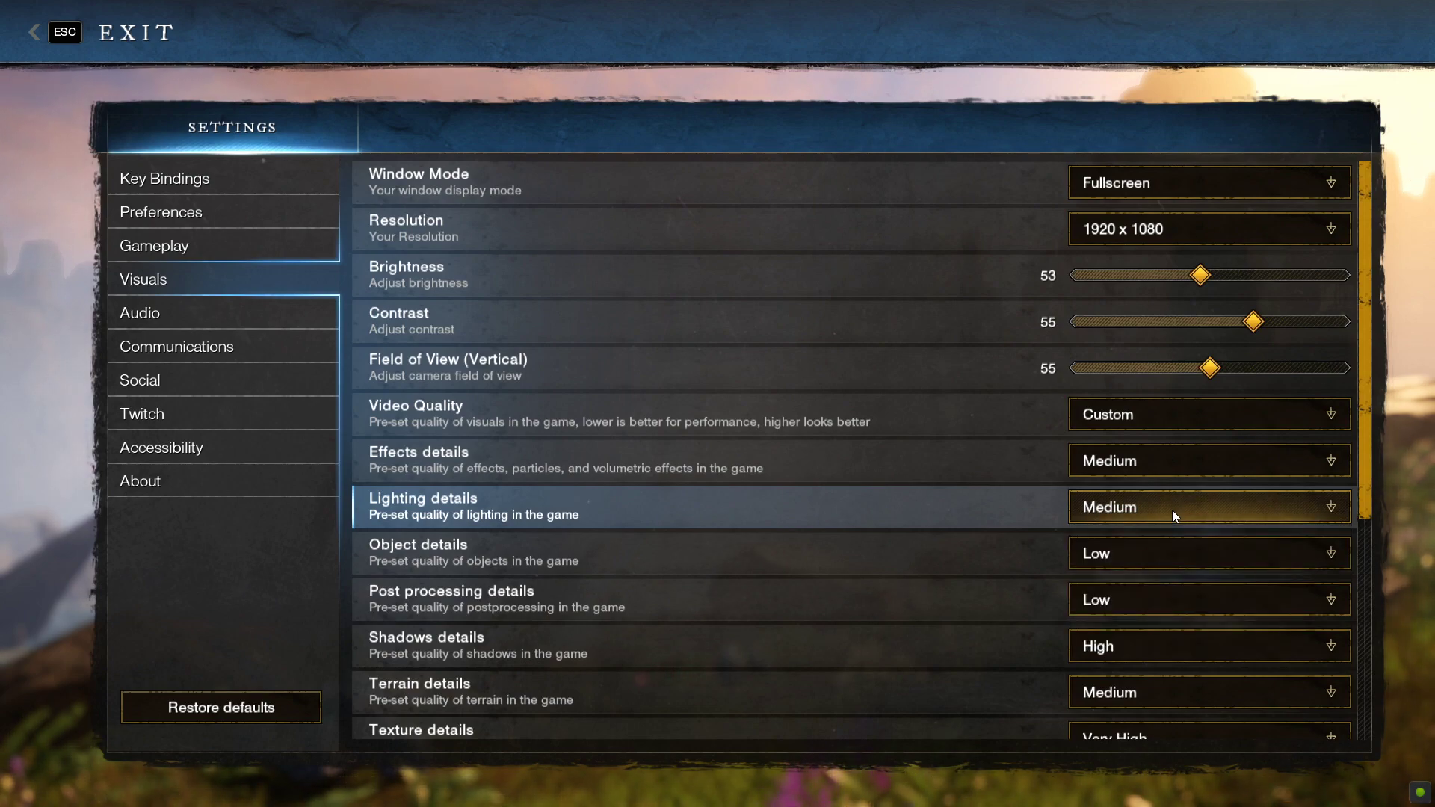
Step: Keep object and post-processing details at Low and drop shadow details to Low
click(1167, 555)
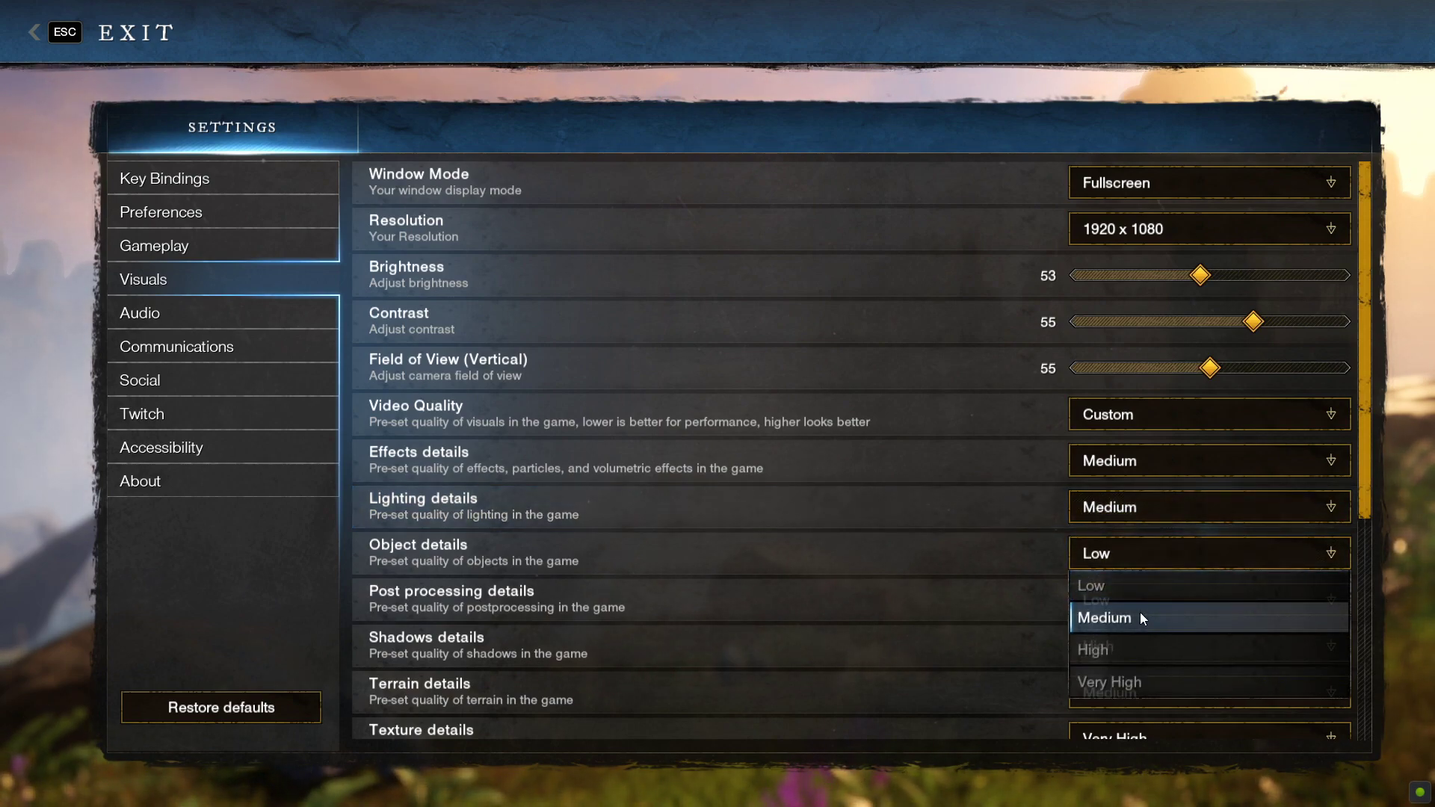
click(1148, 583)
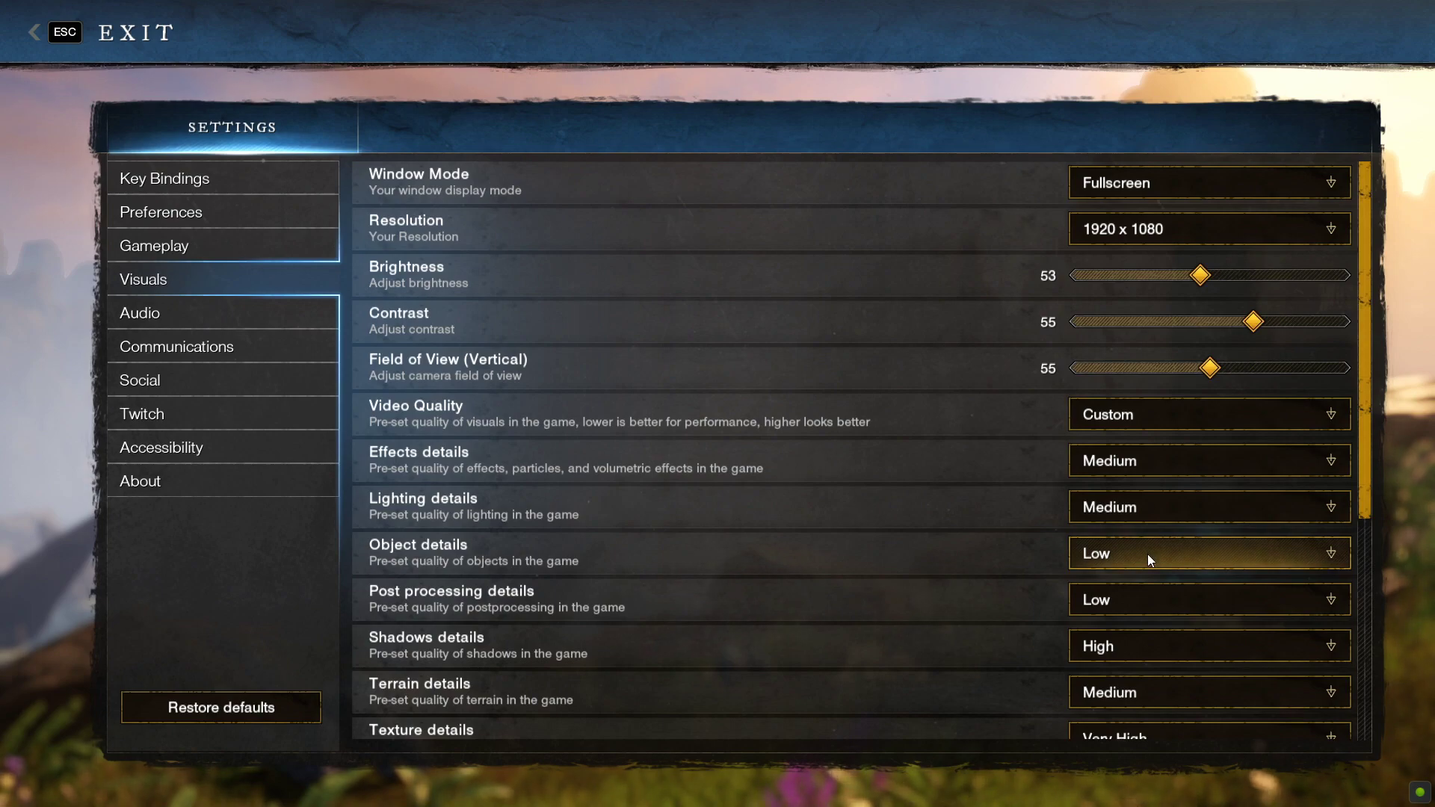
click(1151, 600)
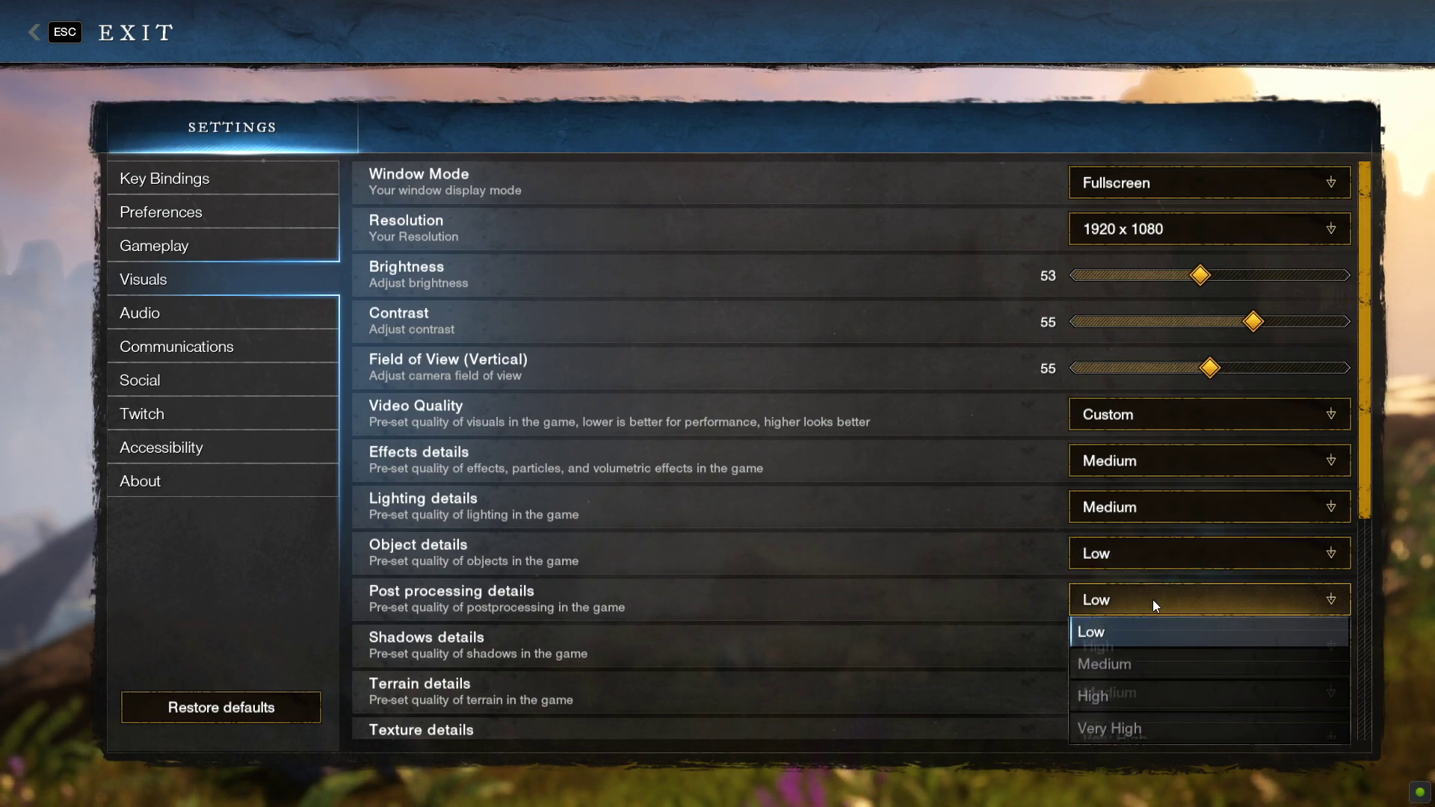
click(1152, 600)
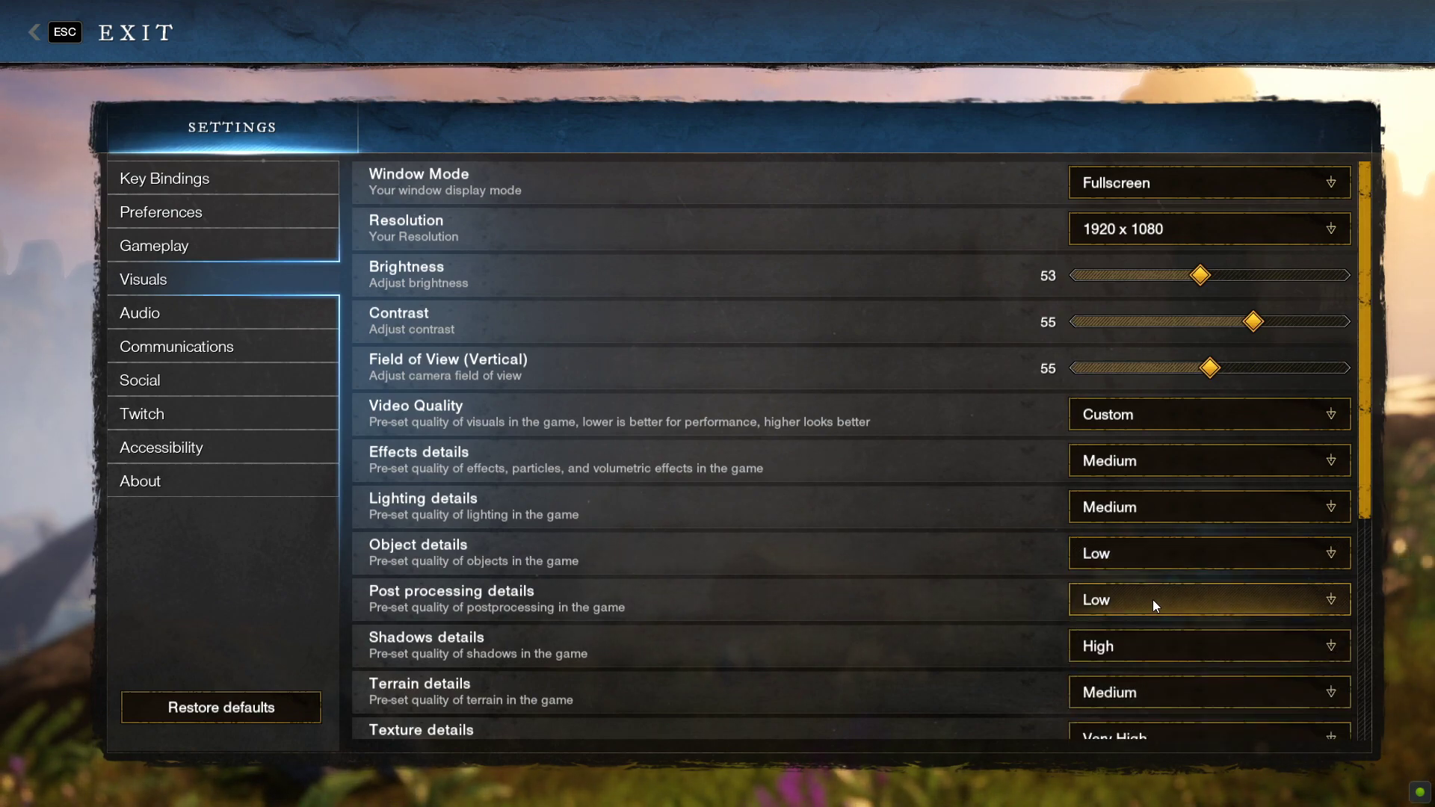
click(1156, 645)
click(1144, 677)
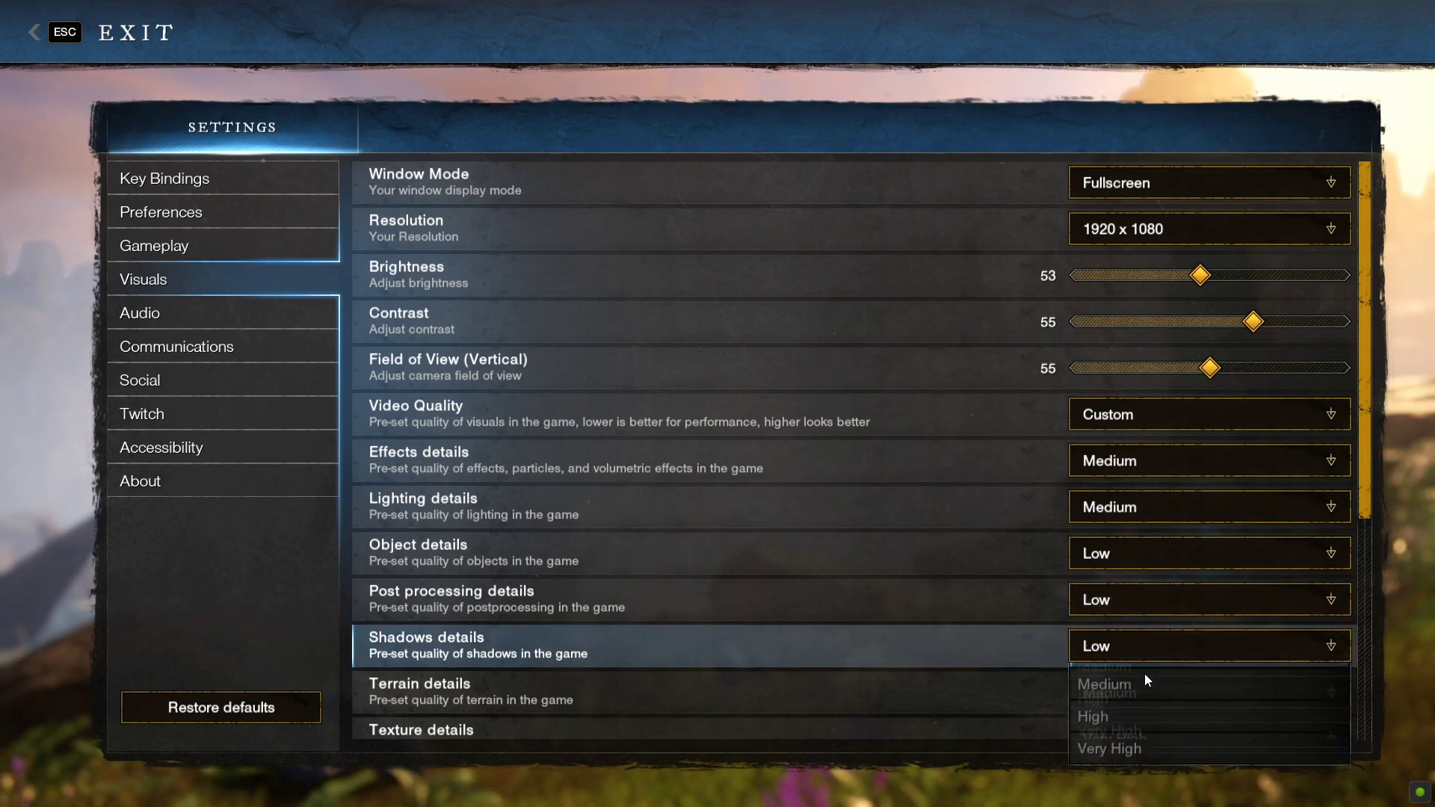
Step: Confirm terrain detail stays at Medium and texture detail at Very High
scroll(953, 636, down, 2)
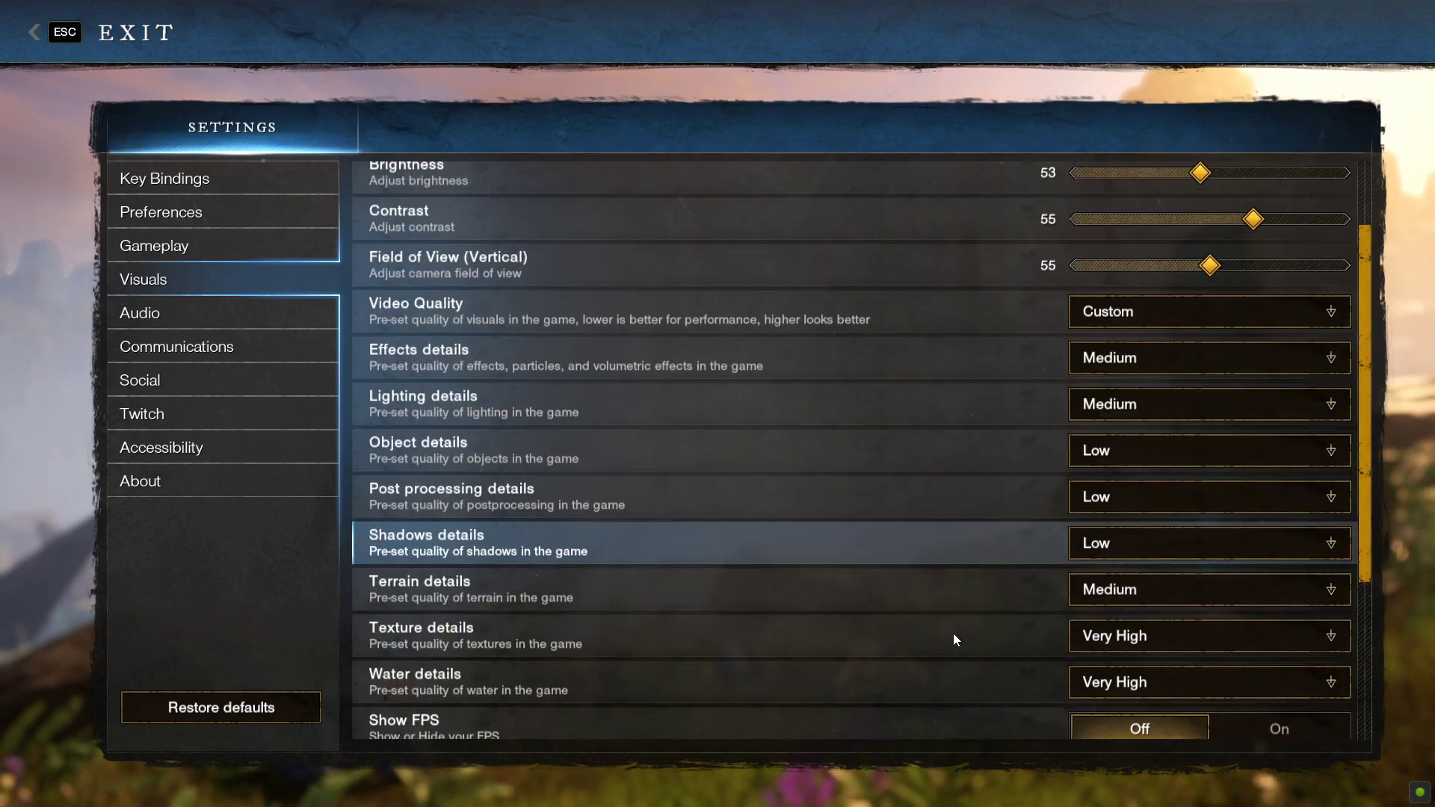
scroll(953, 633, down, 2)
click(1173, 490)
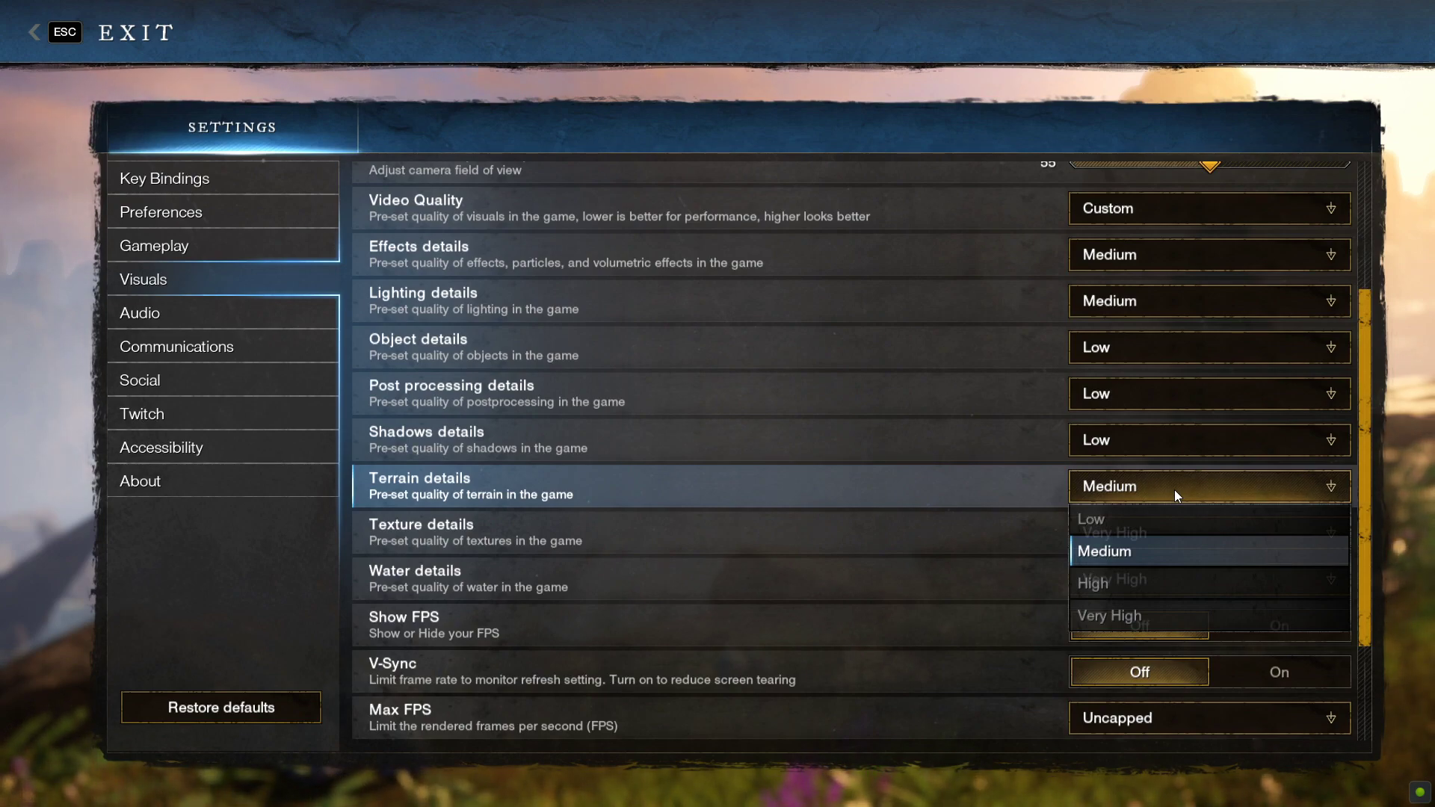
click(1174, 490)
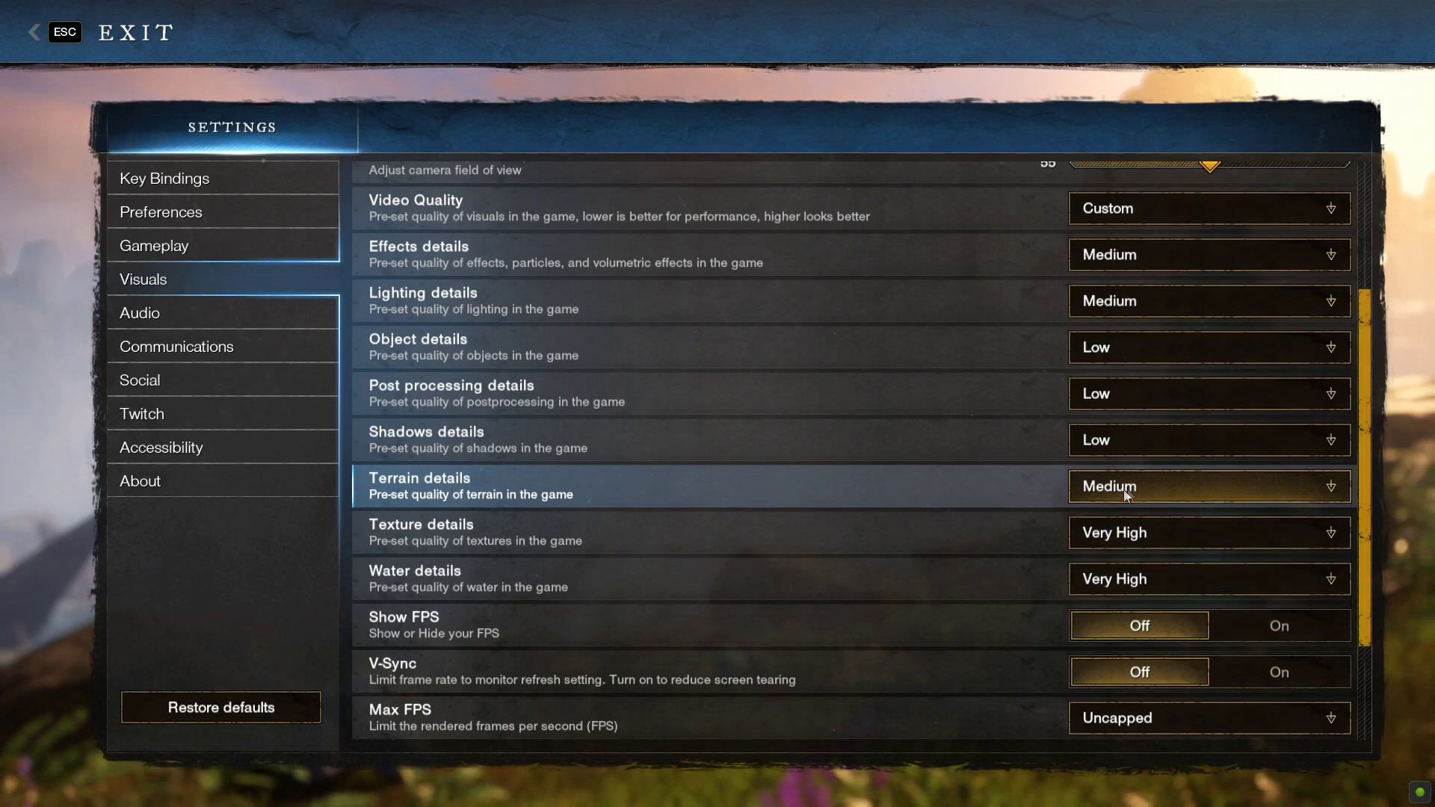
click(1176, 536)
click(1171, 536)
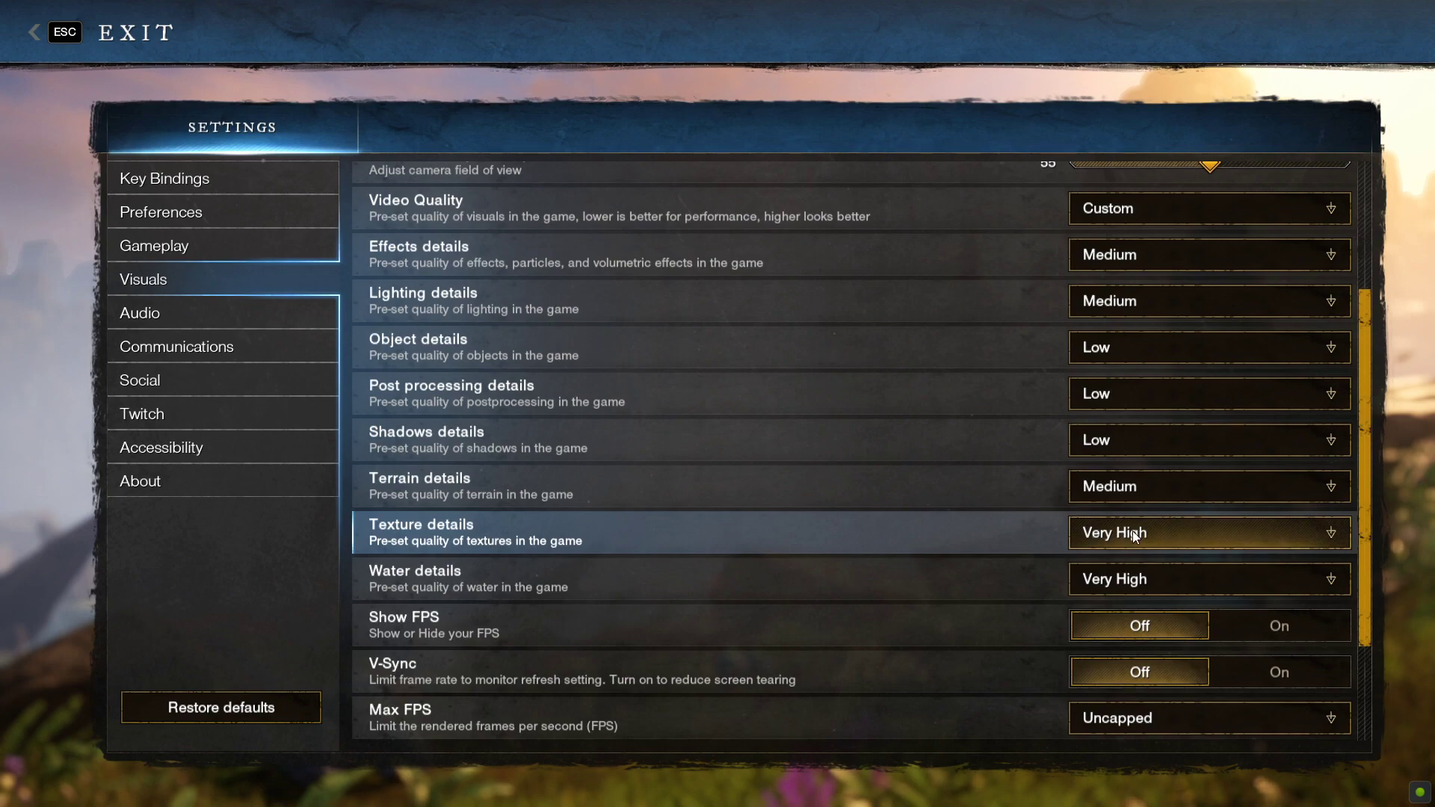
click(1156, 533)
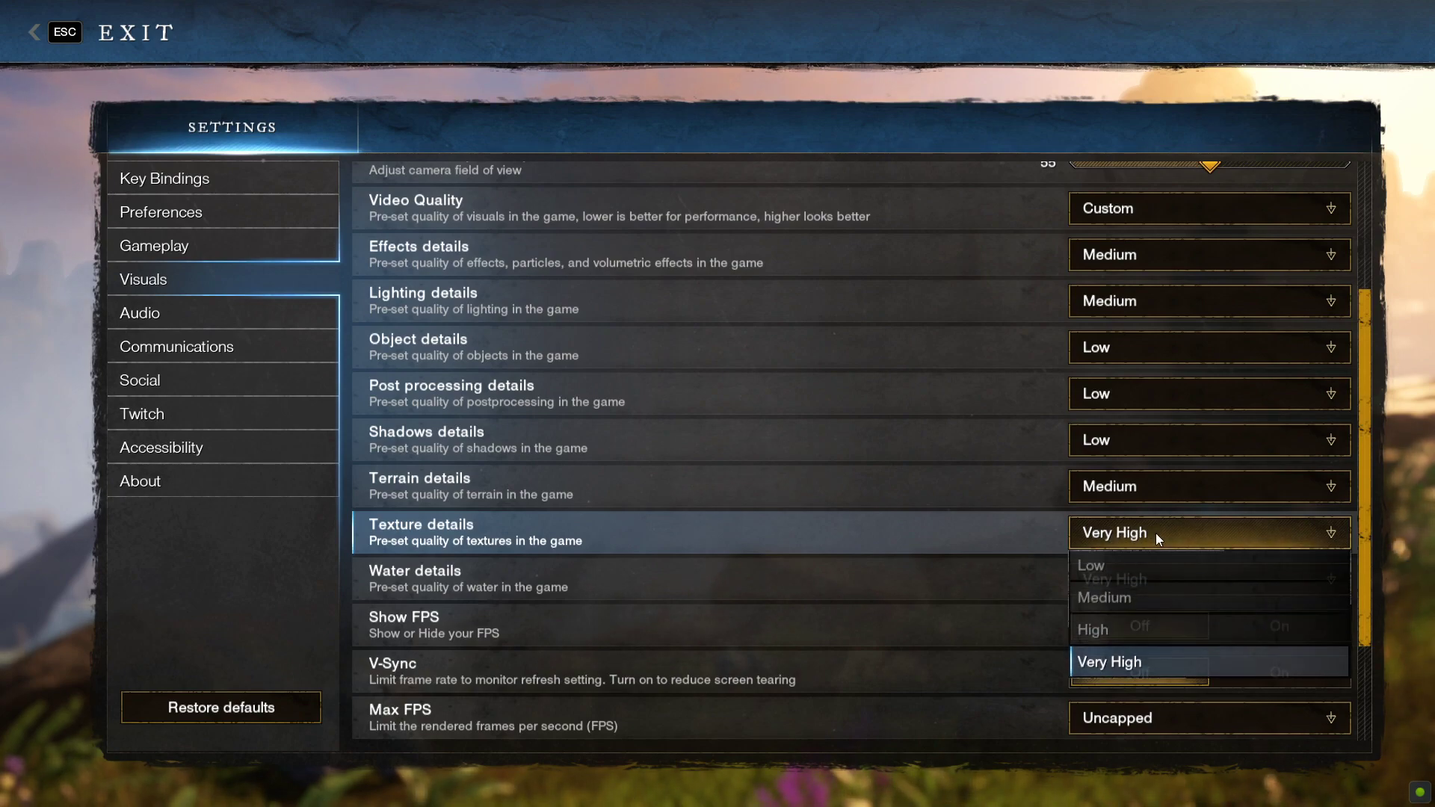
click(1100, 654)
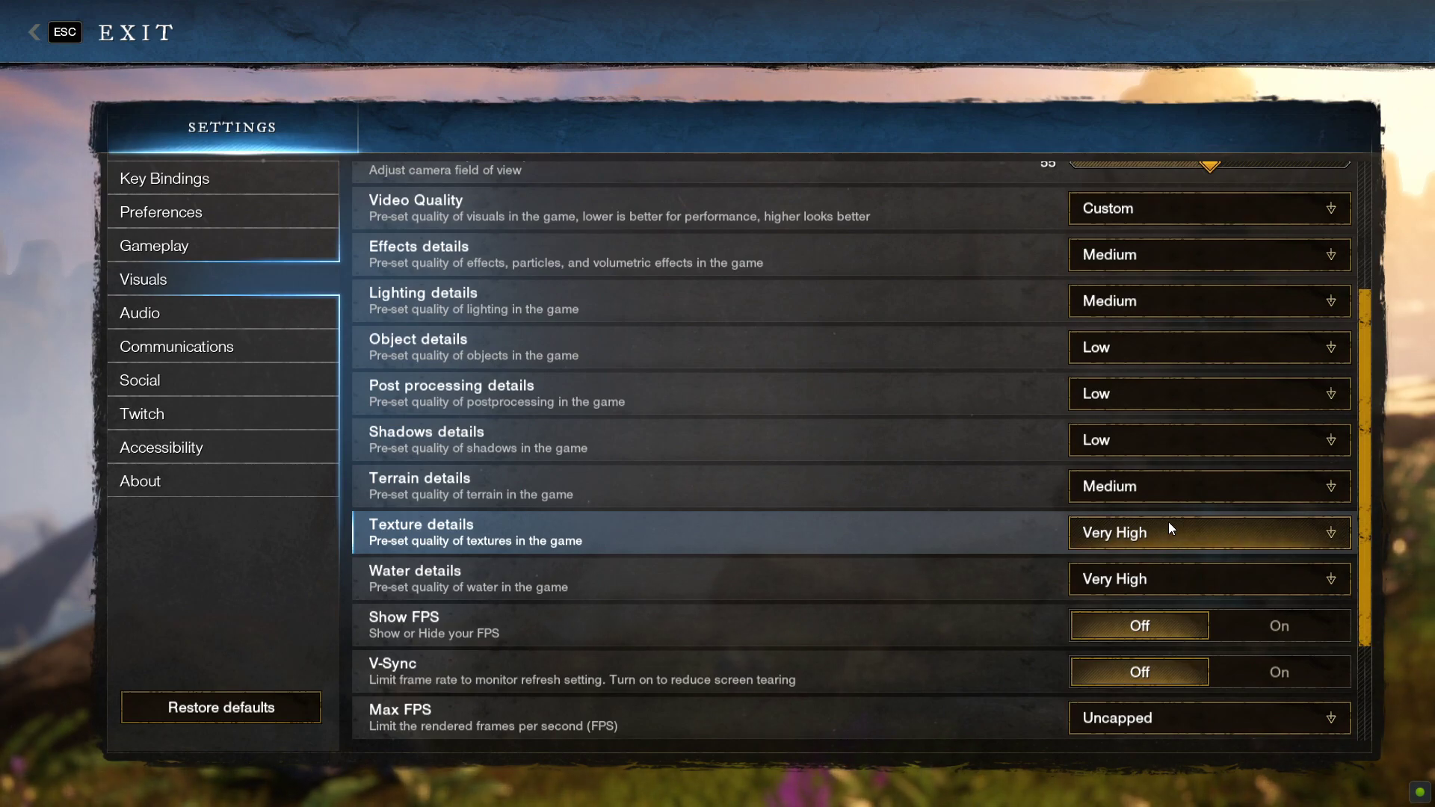
Step: Set water detail to Medium and switch Show FPS on
scroll(1168, 527, down, 1)
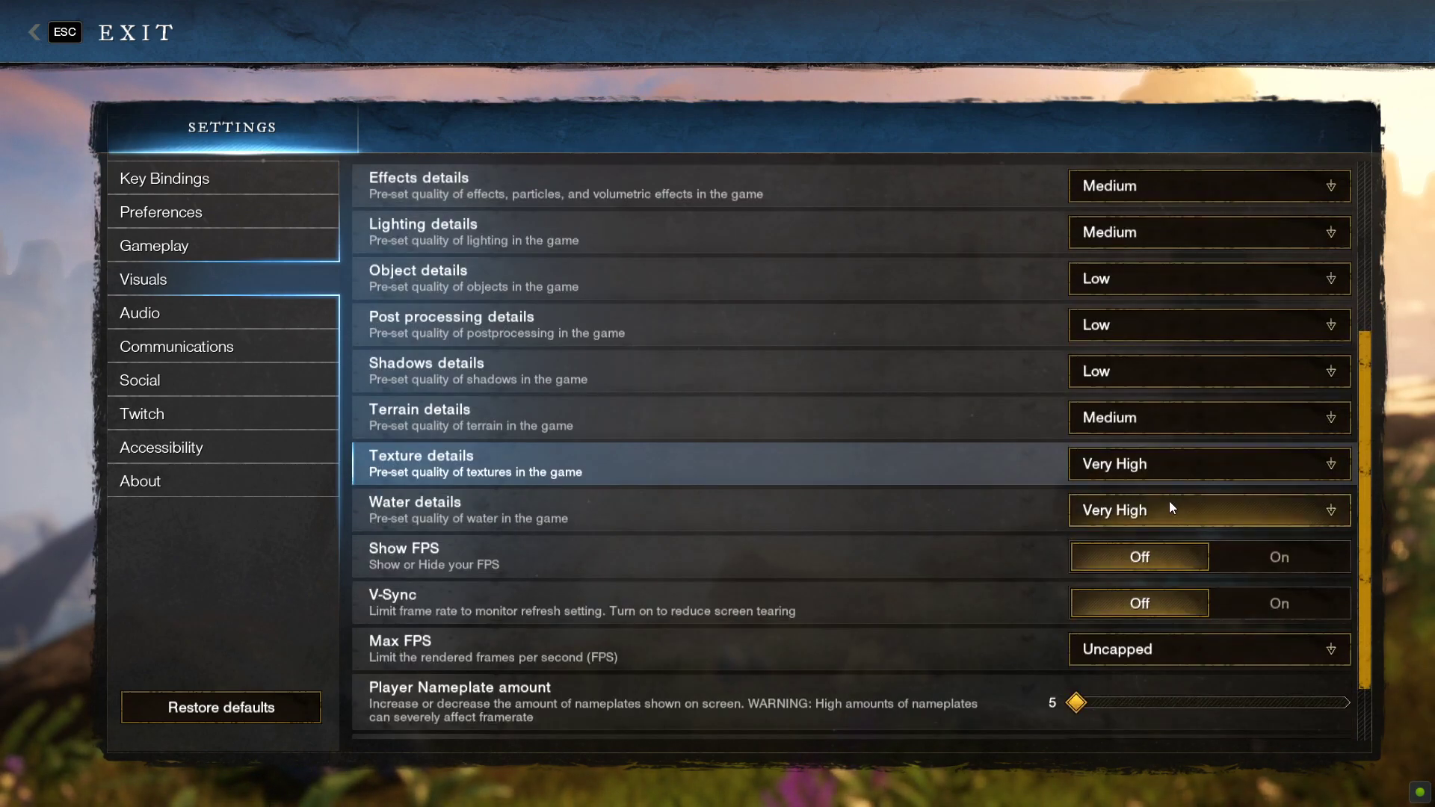
click(1165, 506)
click(1157, 575)
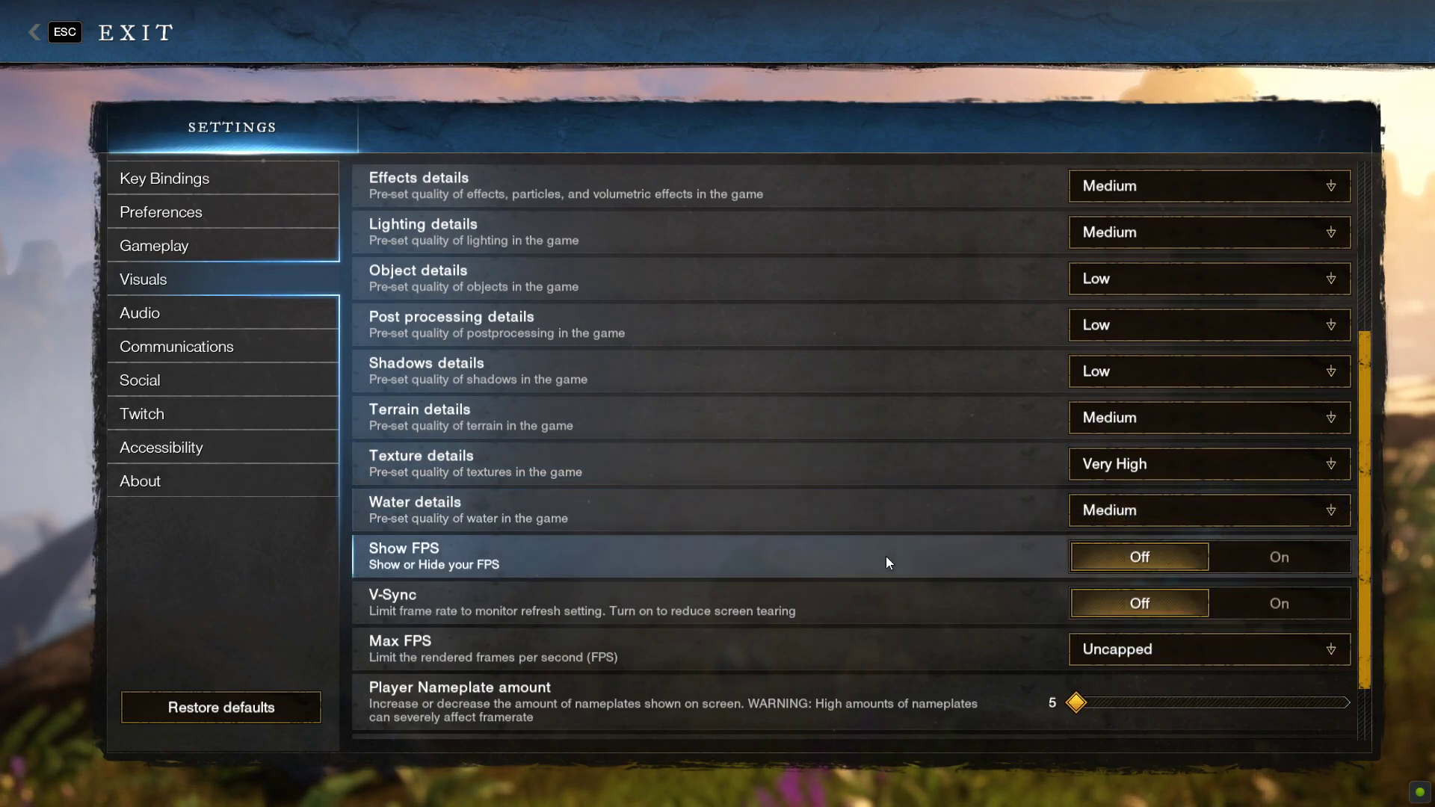
click(1300, 560)
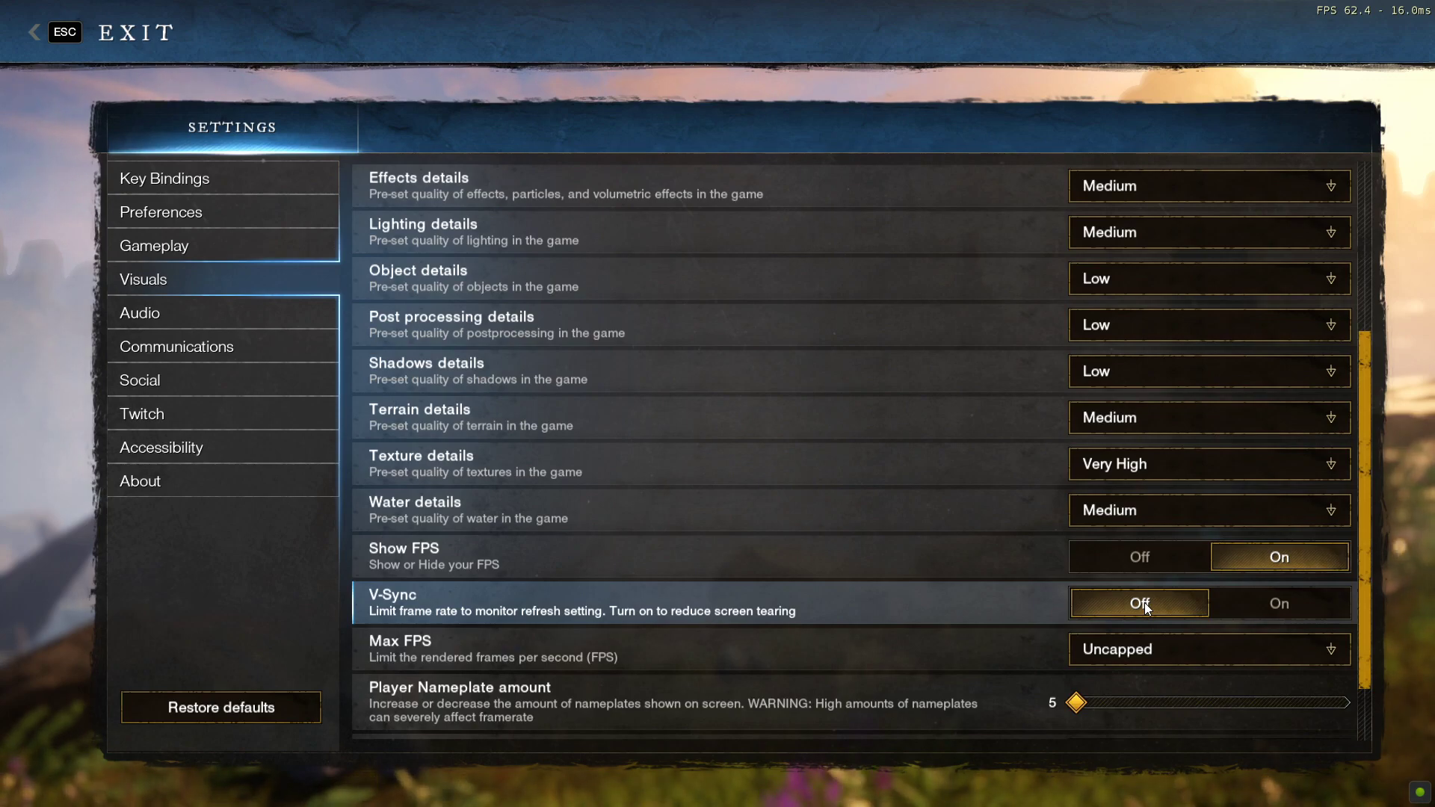
scroll(1010, 579, down, 2)
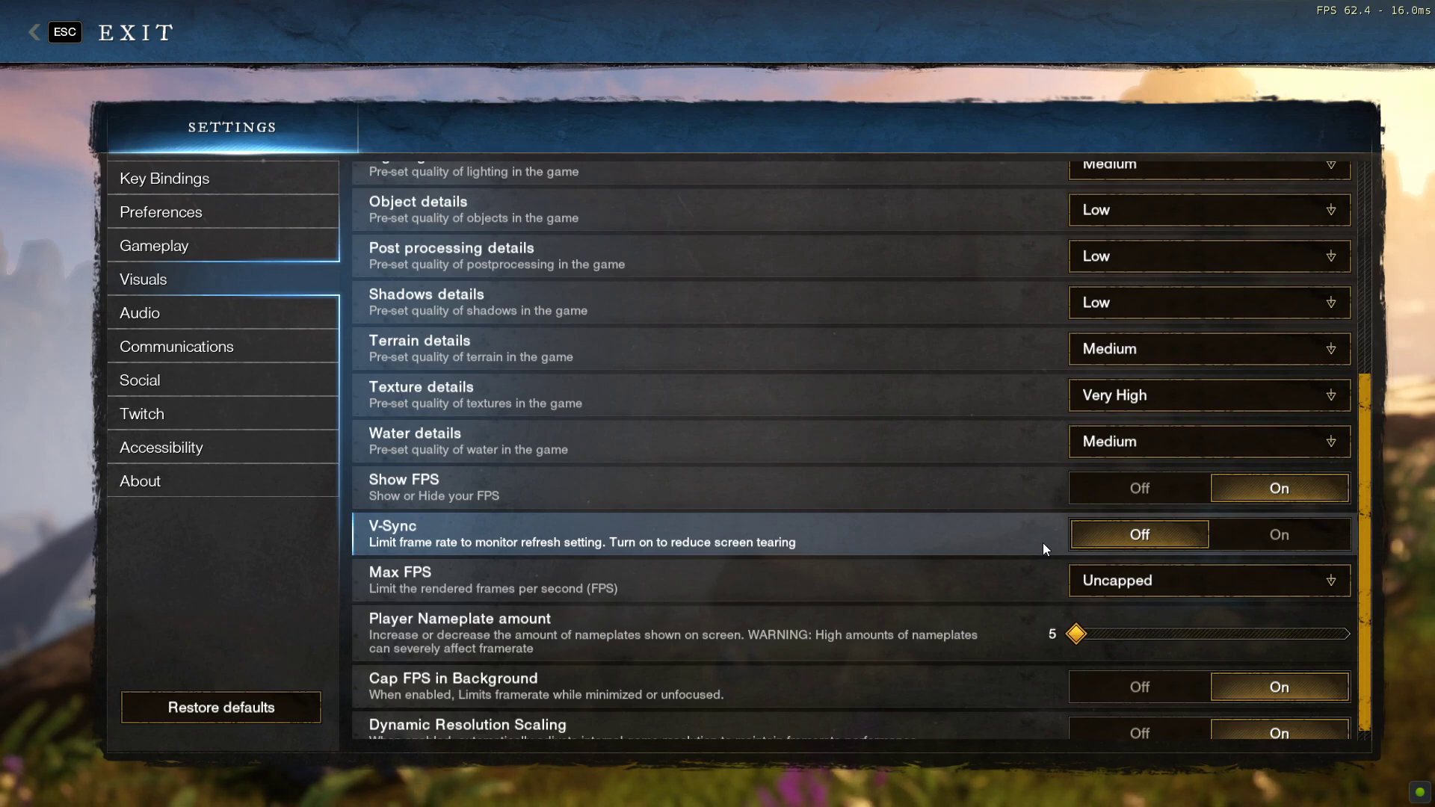
scroll(1043, 543, down, 1)
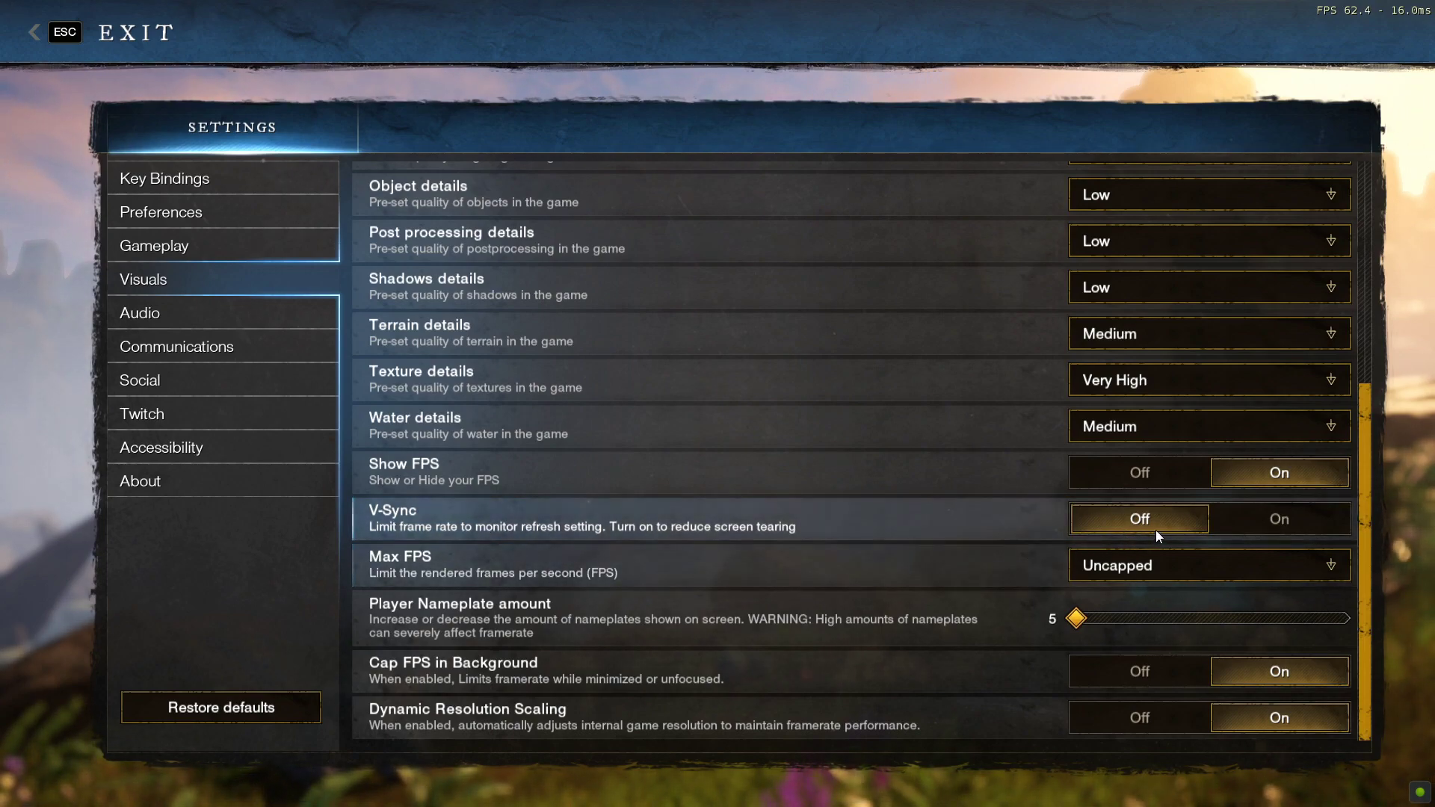
click(1190, 571)
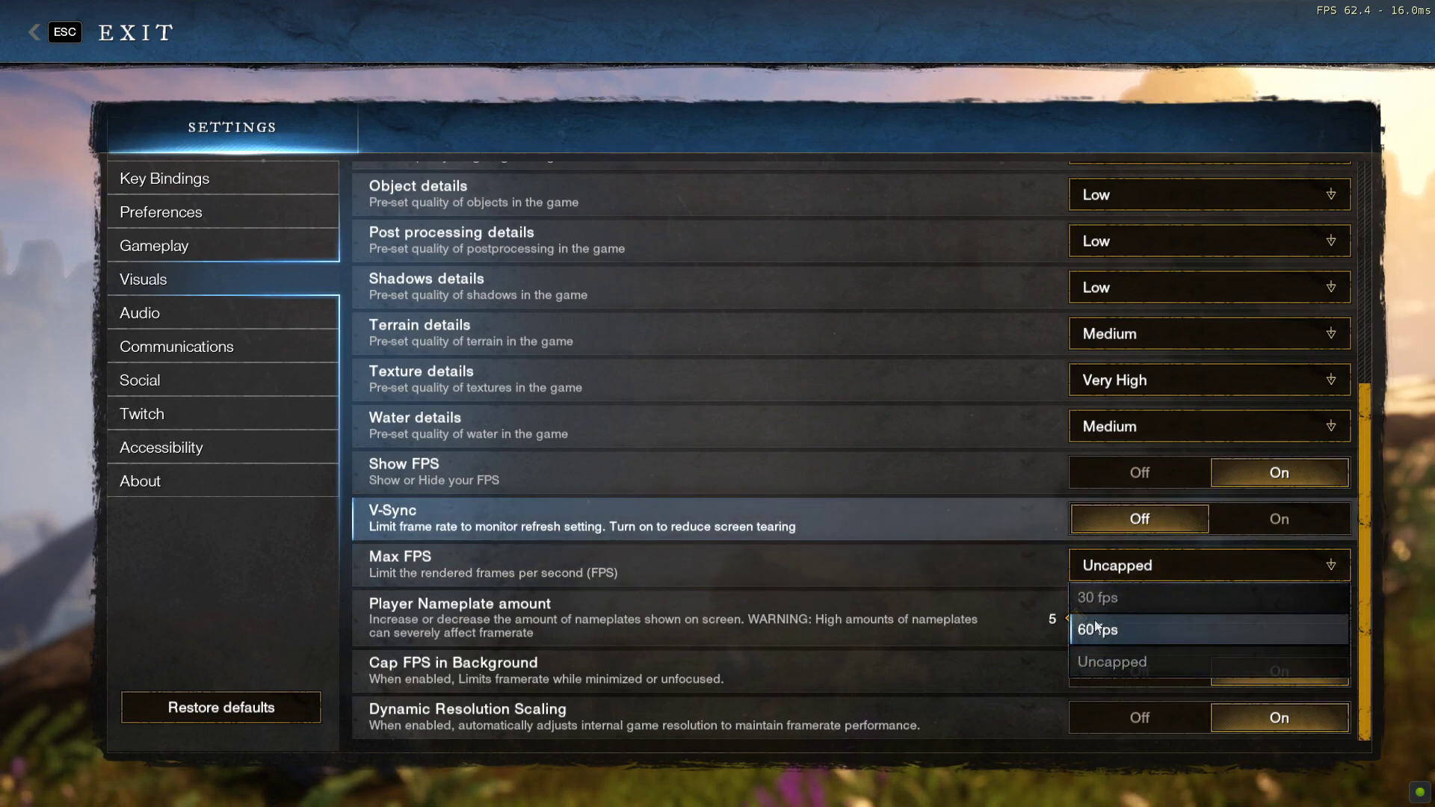
click(1122, 628)
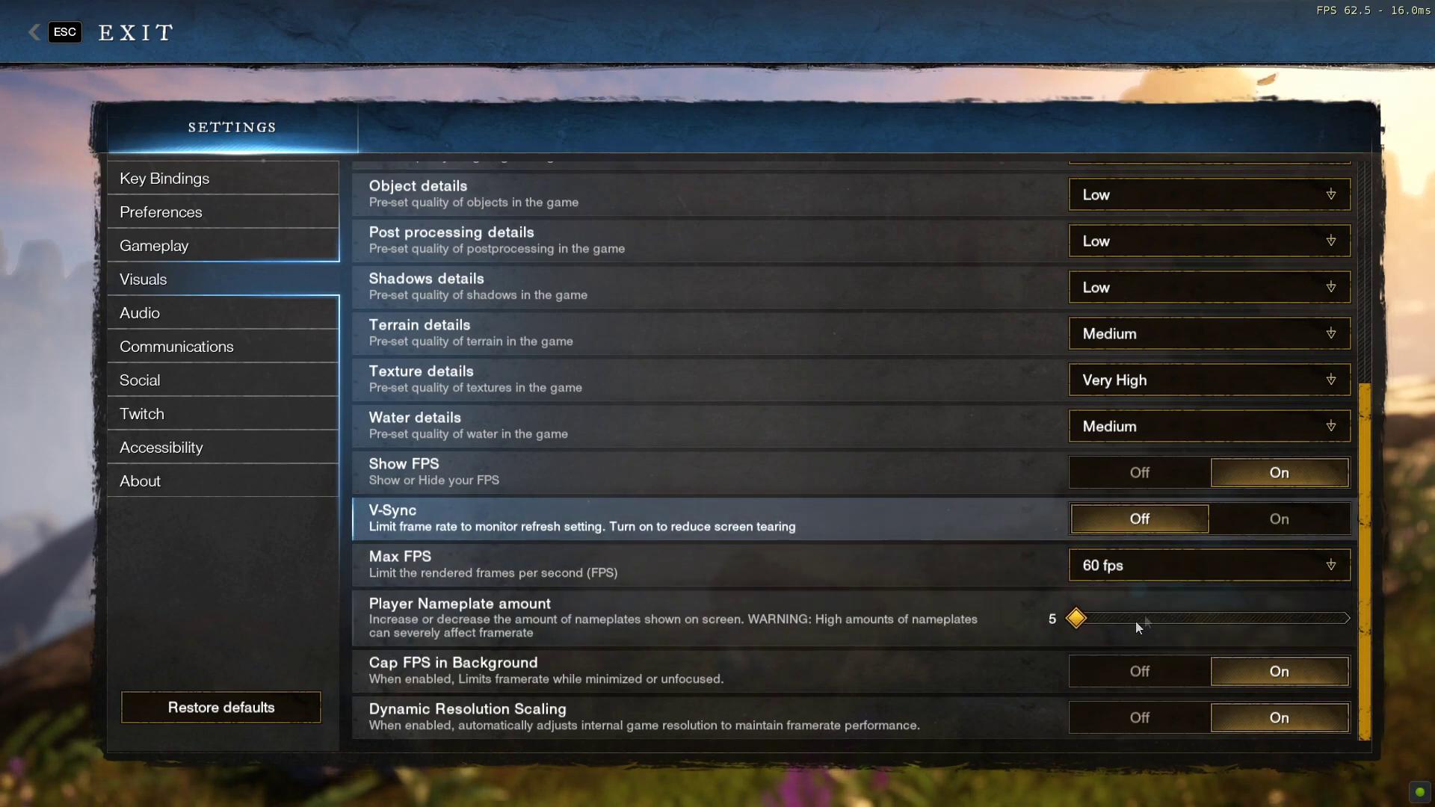
click(1136, 570)
click(1129, 665)
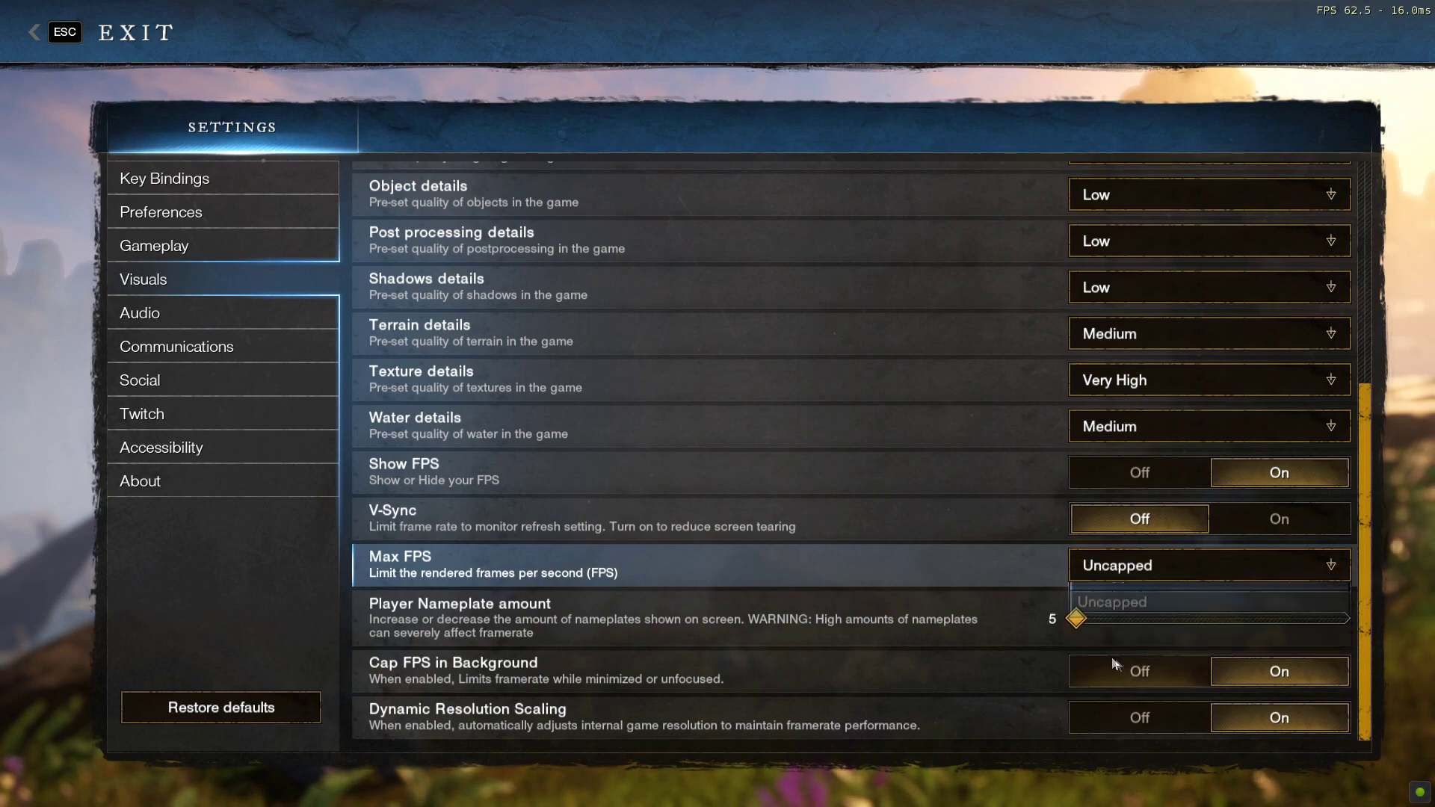
click(1111, 565)
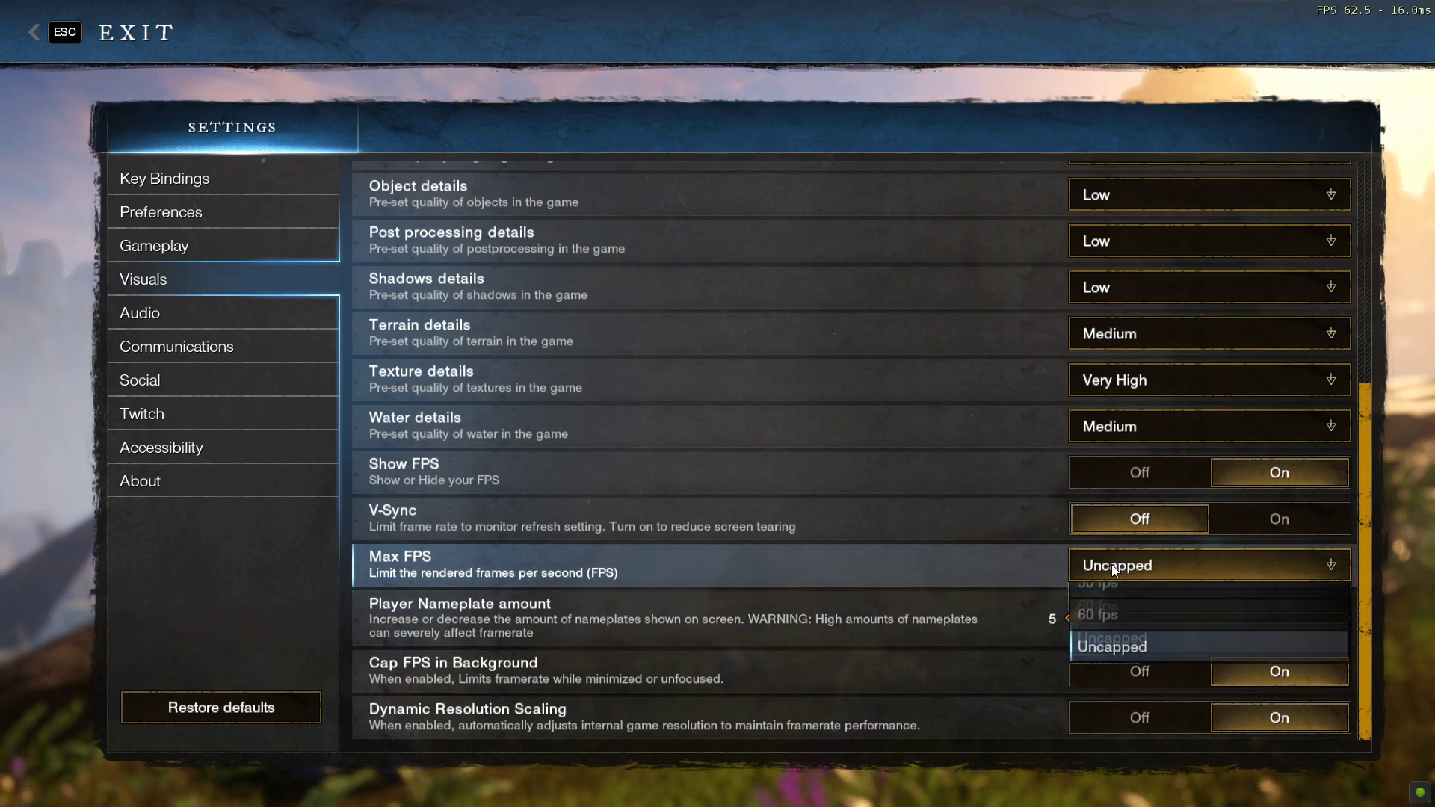
click(1125, 629)
click(1157, 565)
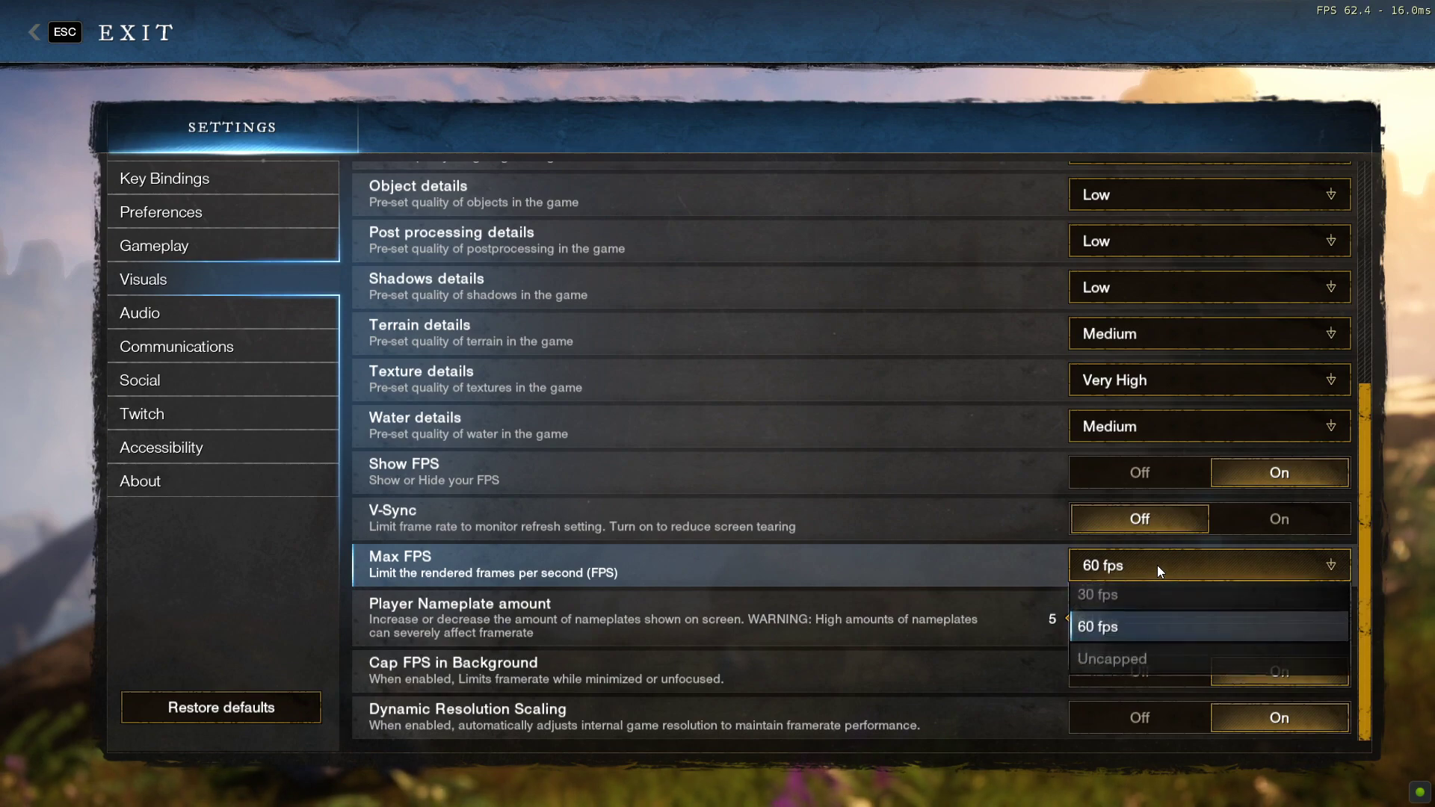
click(1121, 630)
click(1188, 574)
click(1189, 571)
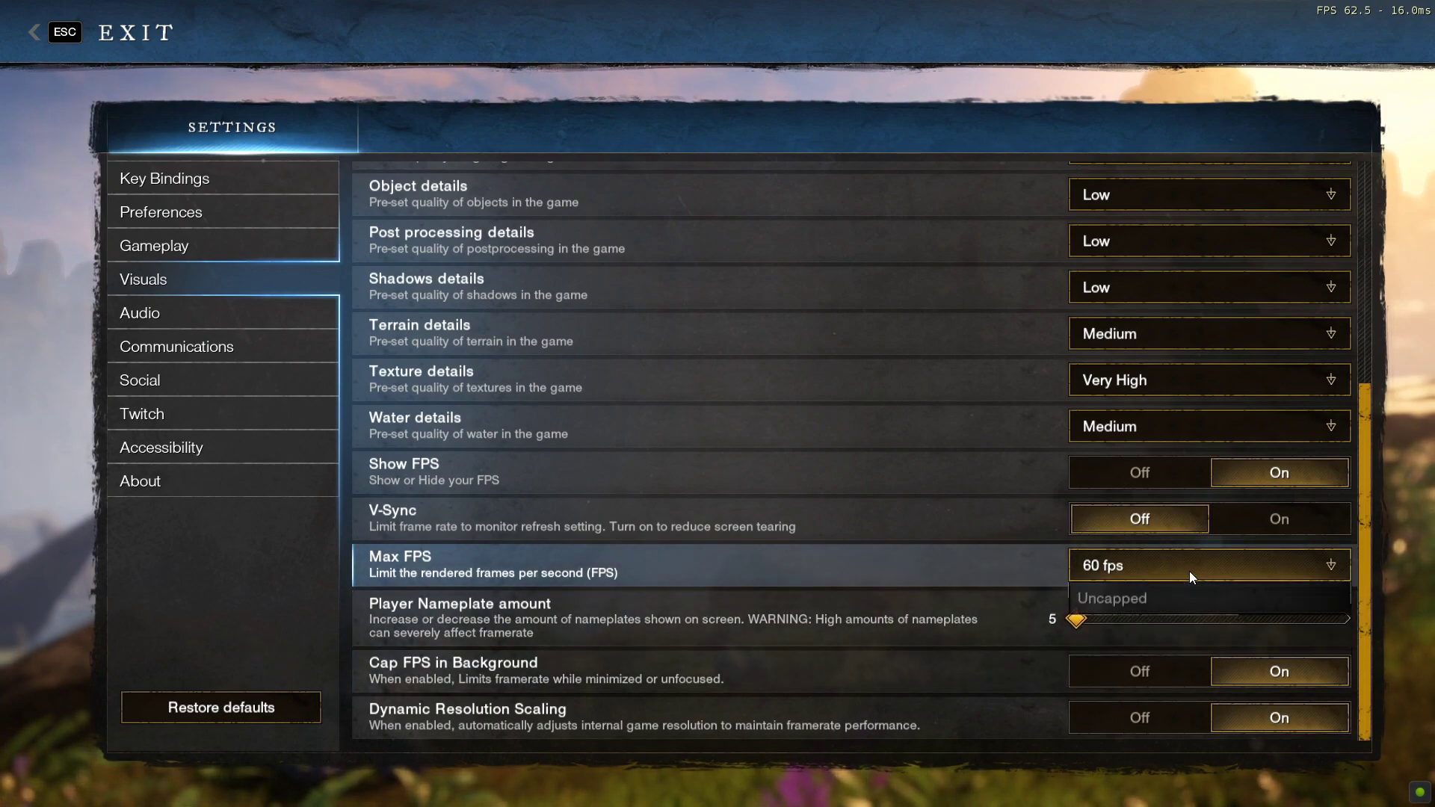
click(1189, 570)
click(1180, 657)
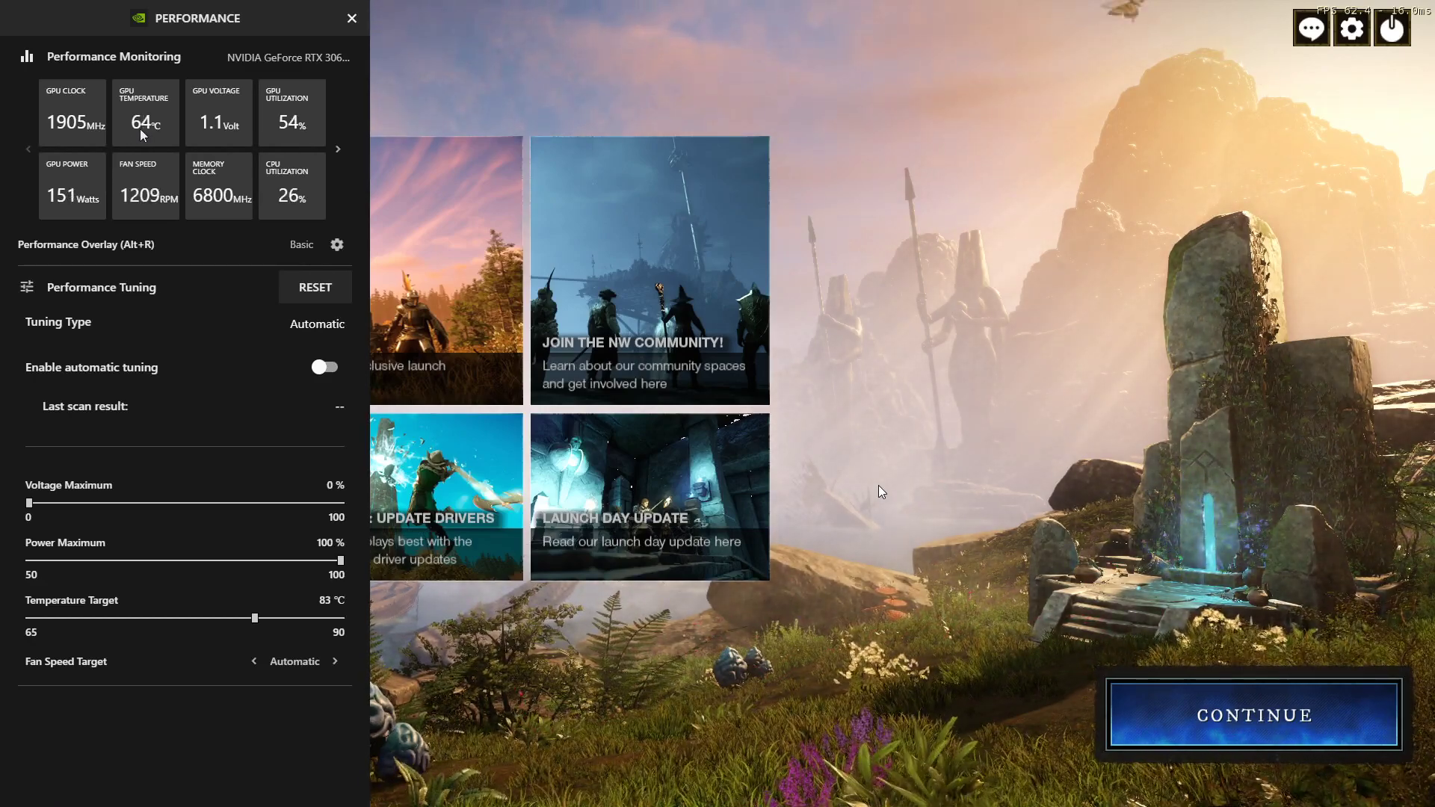
Step: Close the GeForce Experience Performance panel to reveal the New World start screen
click(350, 19)
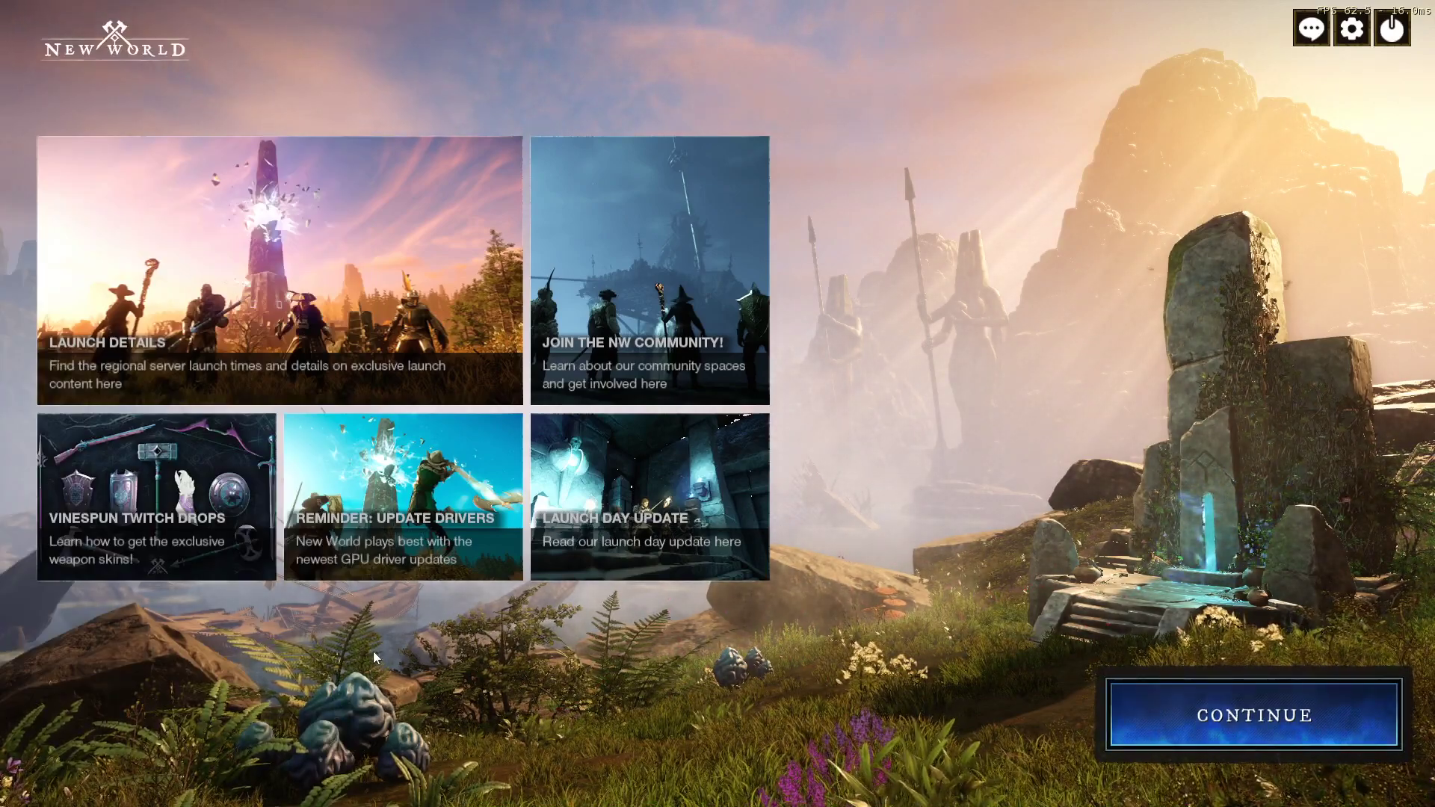